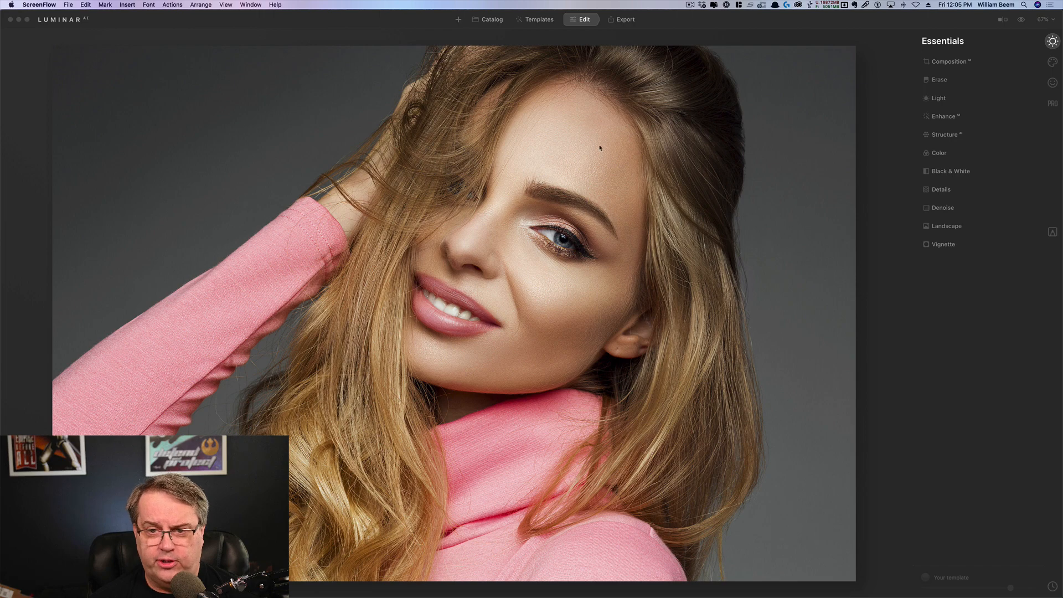
pyautogui.click(561, 113)
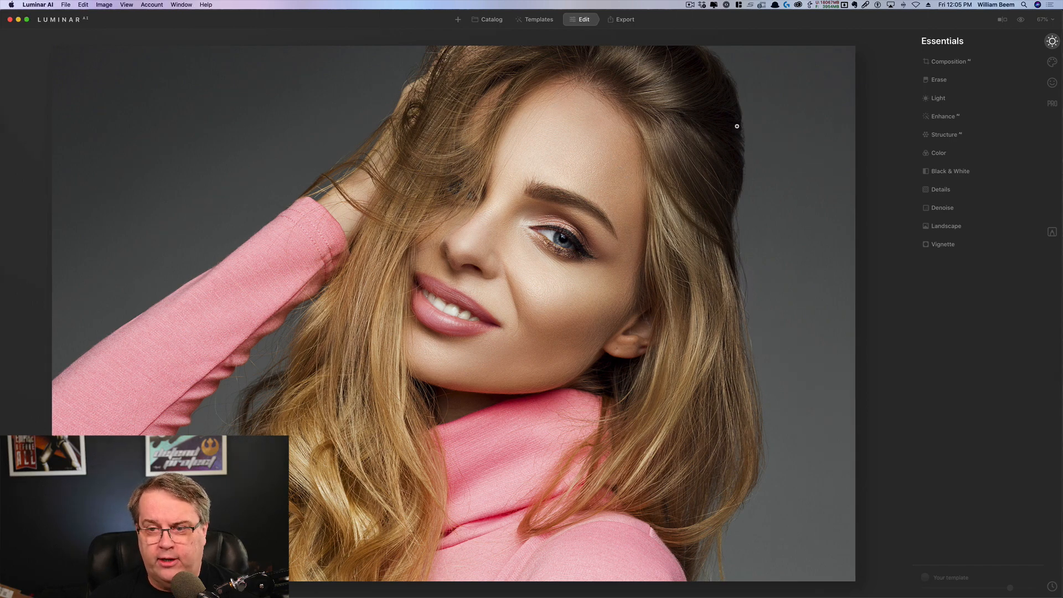
pyautogui.click(947, 62)
pyautogui.click(976, 88)
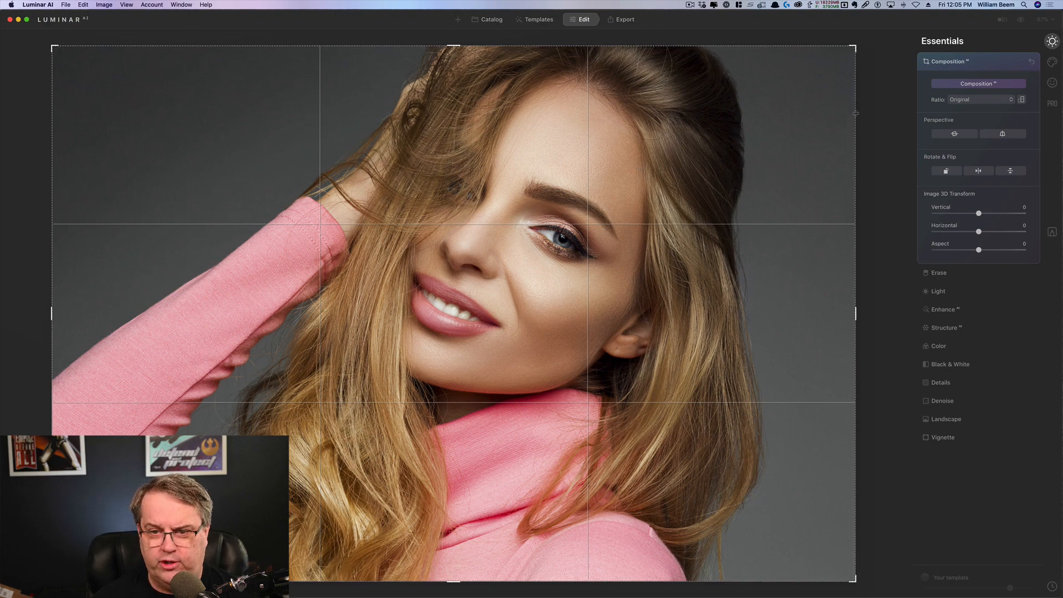
pyautogui.press('Escape')
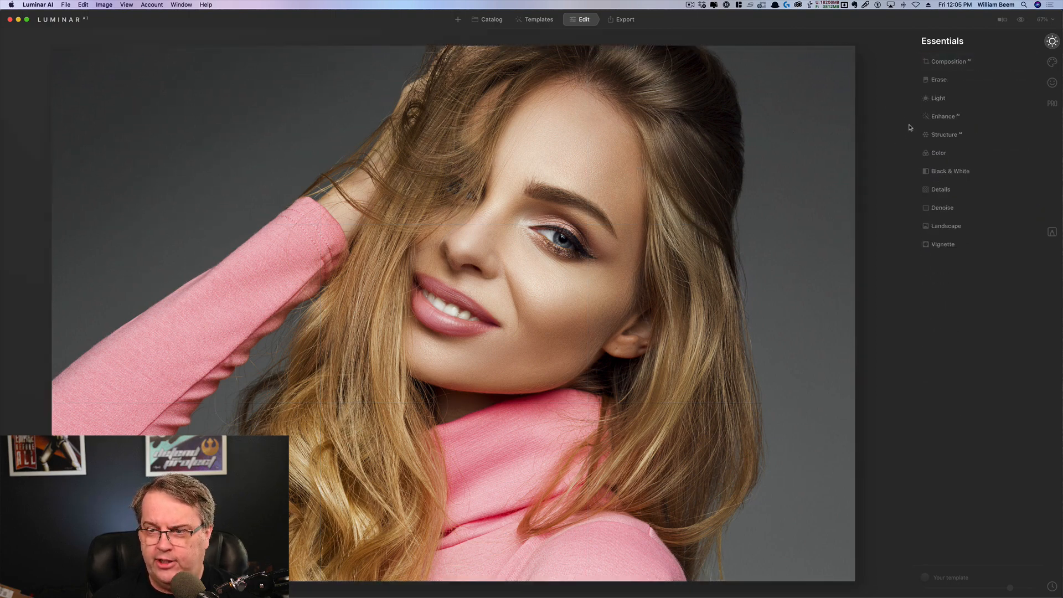
# Step: Set the Enhance AI Accent to 46 and compare the portrait with its unedited version
pyautogui.click(950, 117)
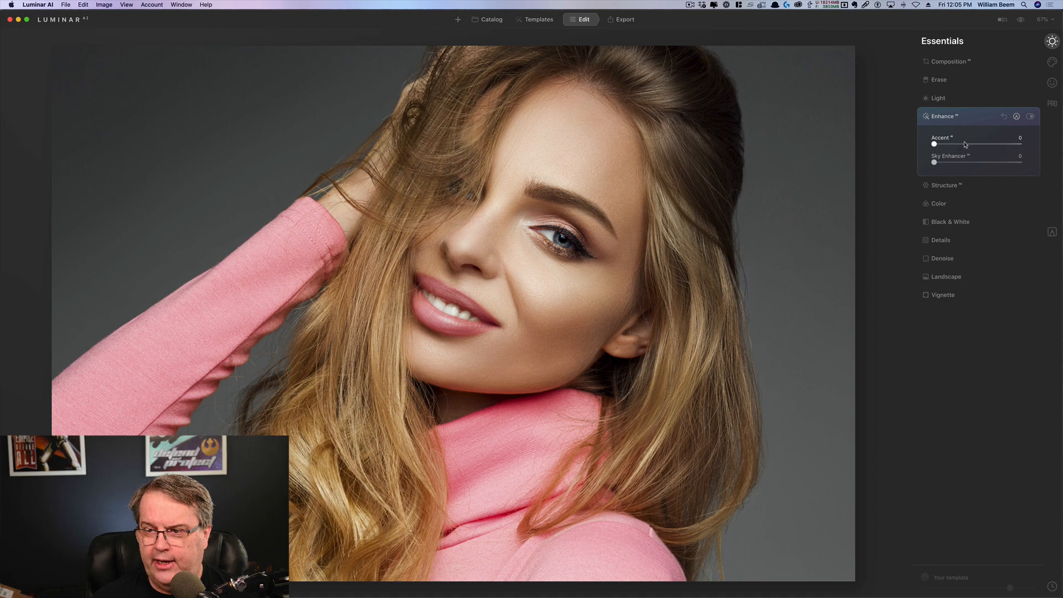
pyautogui.moveTo(935, 145); pyautogui.dragTo(973, 147)
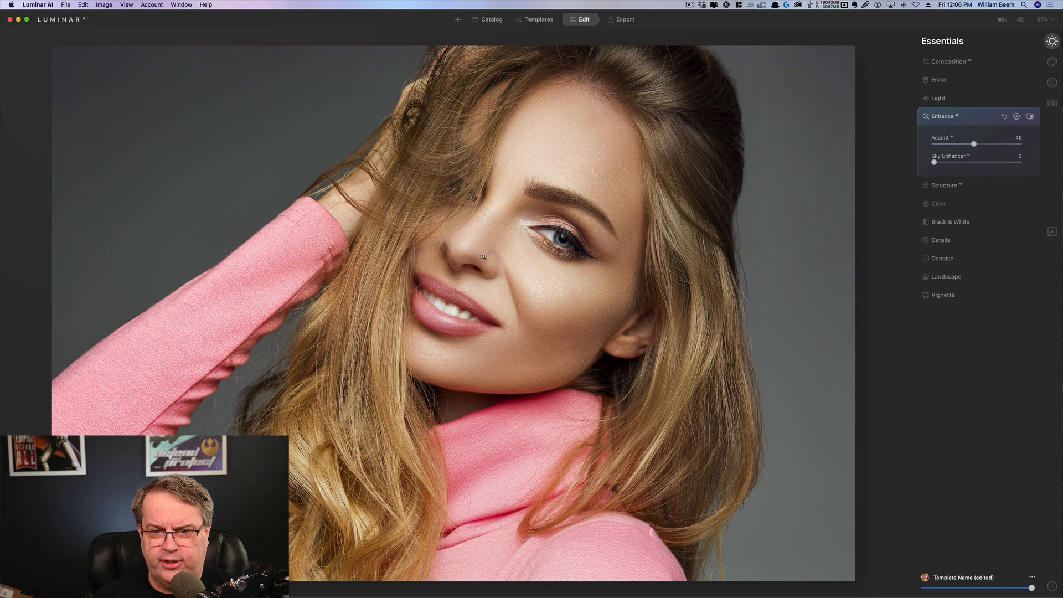
pyautogui.click(1020, 22)
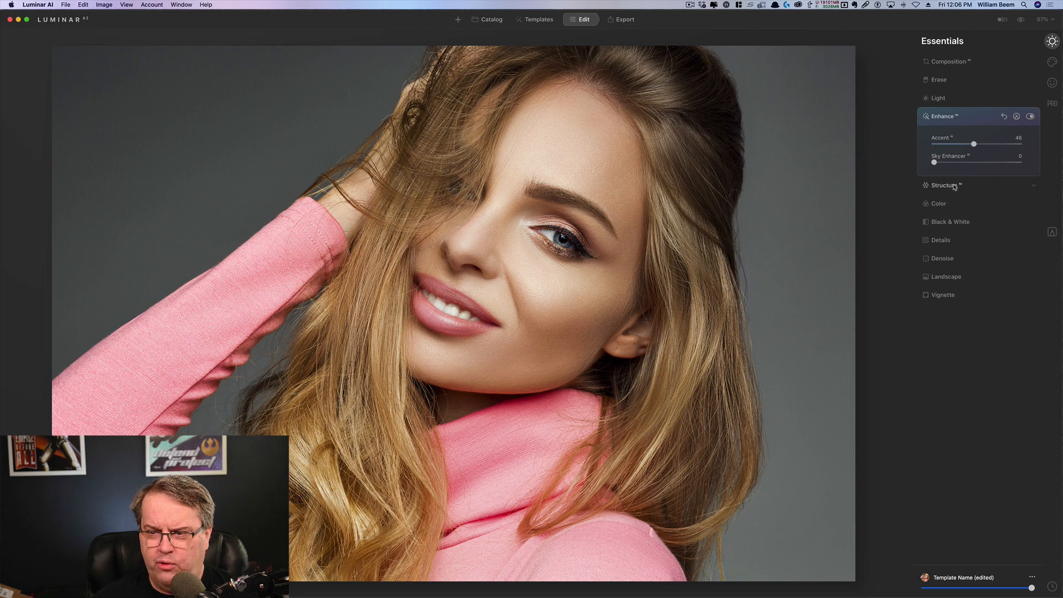
# Step: In Color Harmony's Color Balance, set the shadows to Yellow-Blue 18 and Cyan-Red -14
pyautogui.click(1052, 104)
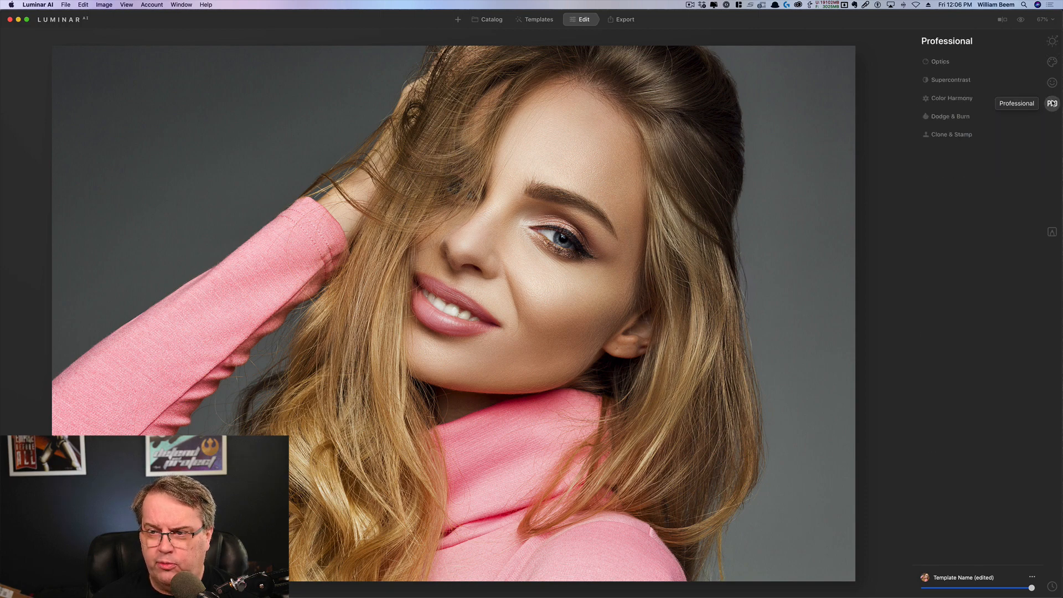
pyautogui.click(949, 100)
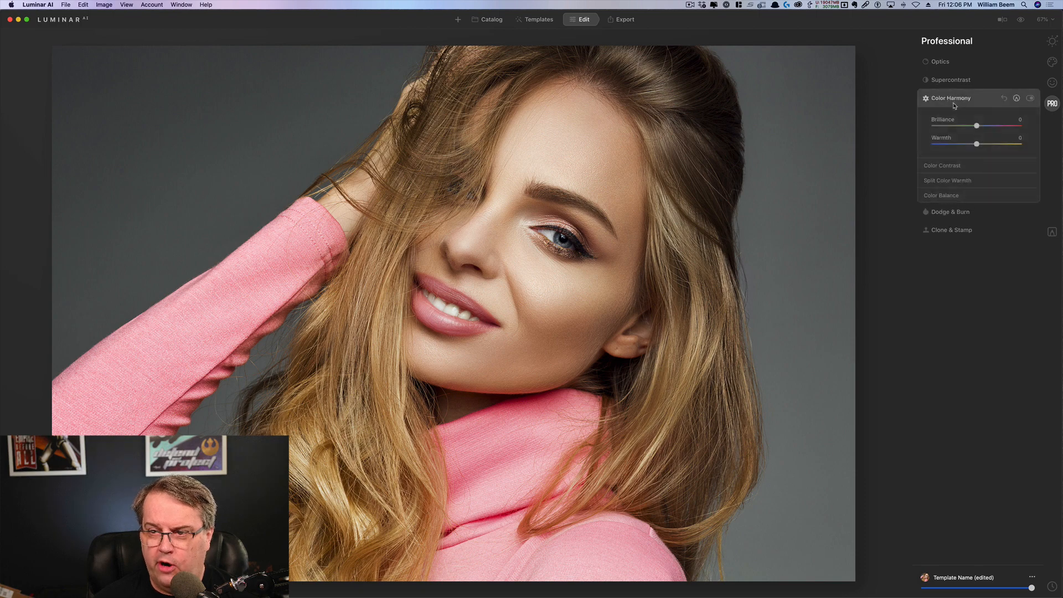
pyautogui.click(947, 196)
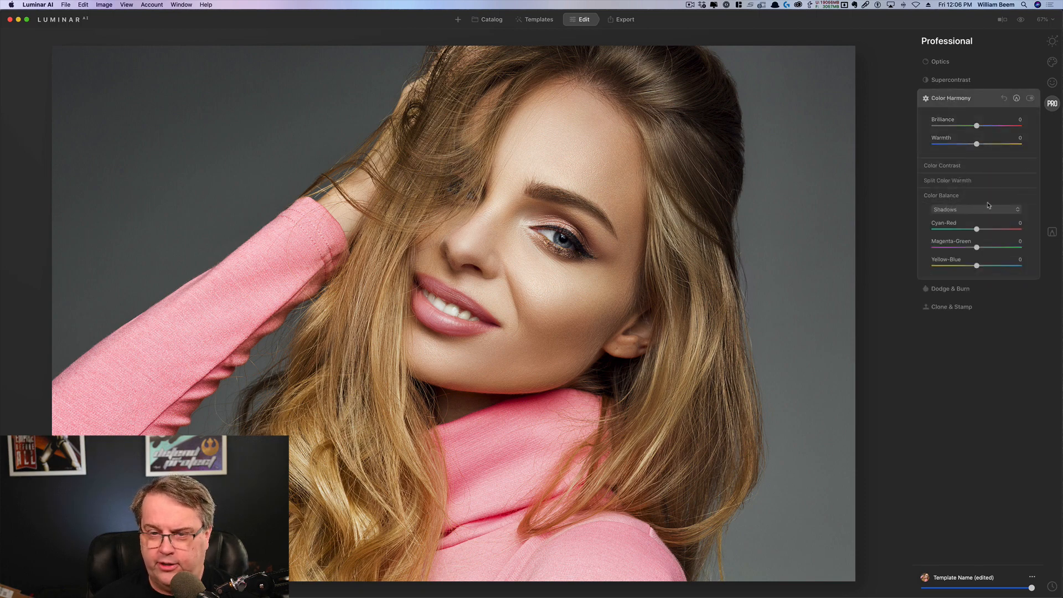
pyautogui.click(954, 210)
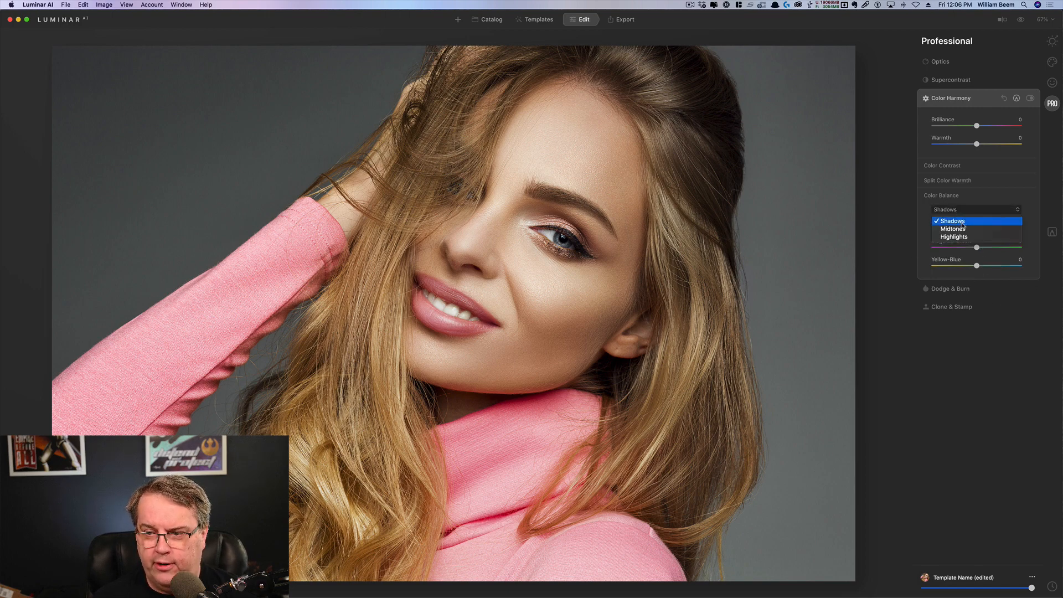
pyautogui.click(921, 217)
pyautogui.moveTo(977, 266); pyautogui.dragTo(984, 268)
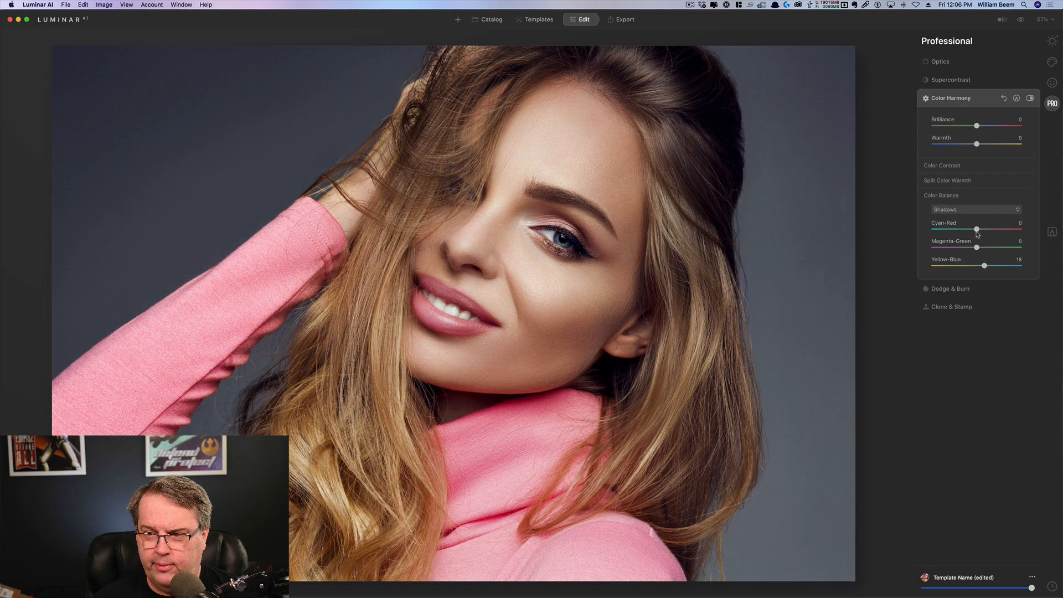
pyautogui.moveTo(977, 229); pyautogui.dragTo(971, 230)
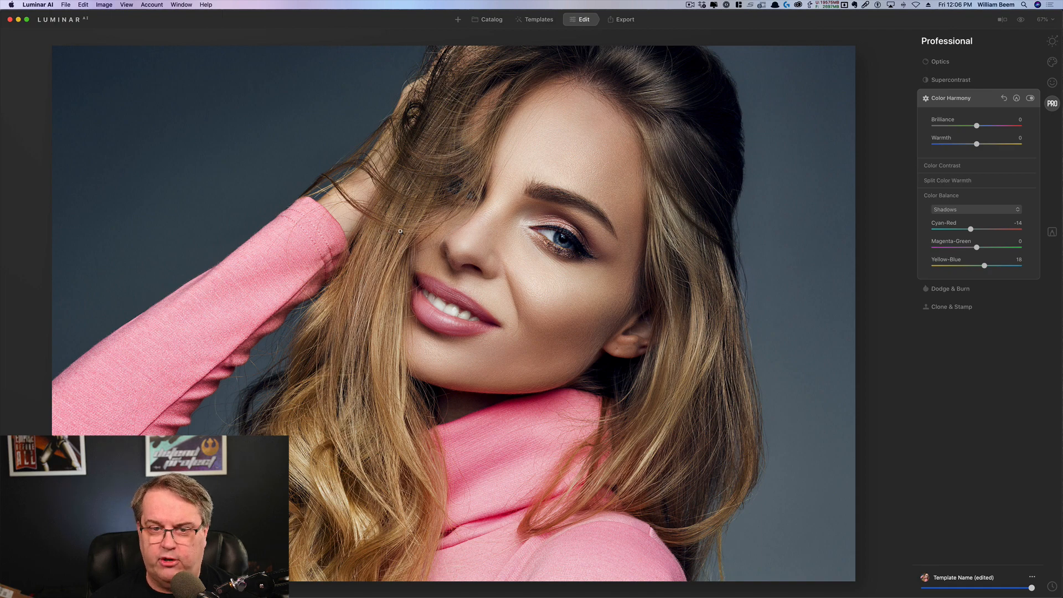
# Step: Set the Color Balance highlights to Yellow-Blue -9 and Cyan-Red 13, and compare the portrait with its unedited version
pyautogui.click(965, 212)
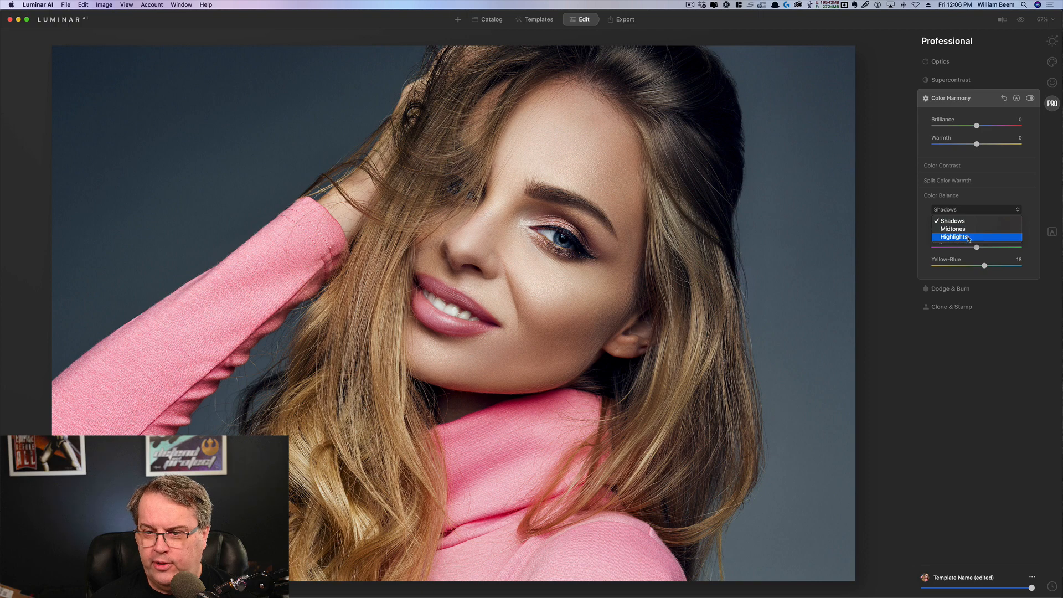
pyautogui.click(968, 238)
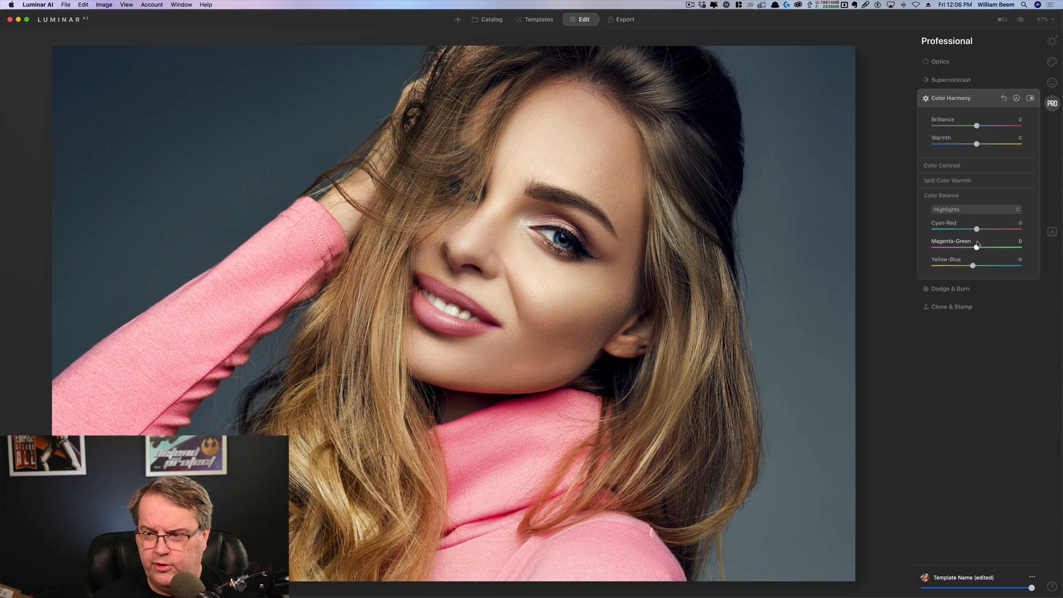
pyautogui.moveTo(978, 229); pyautogui.dragTo(984, 231)
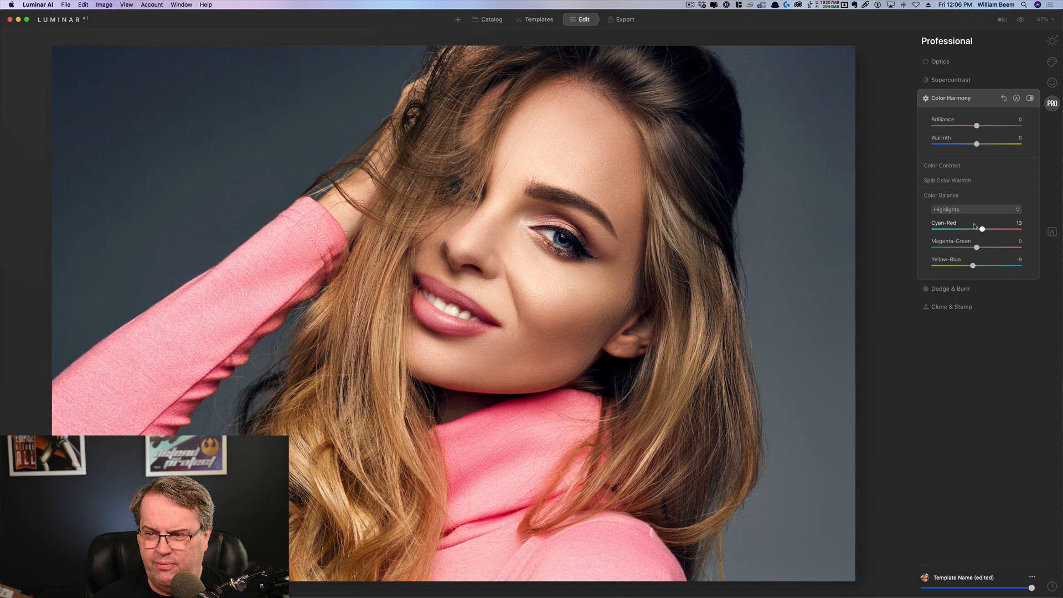
pyautogui.click(1018, 22)
pyautogui.click(1019, 22)
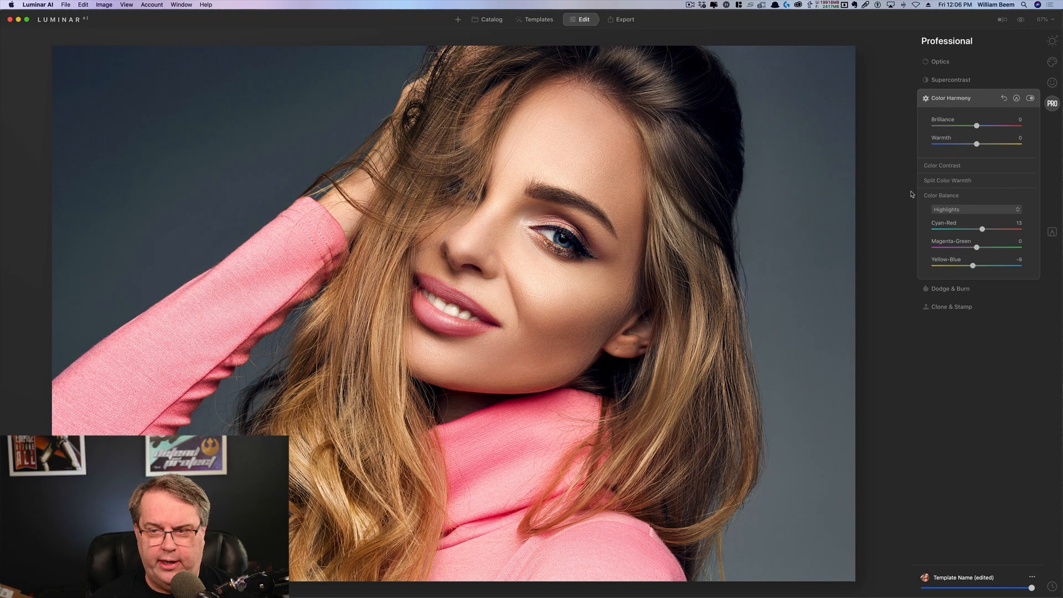
# Step: Set the Color Balance midtones to Yellow-Blue -7
pyautogui.click(972, 214)
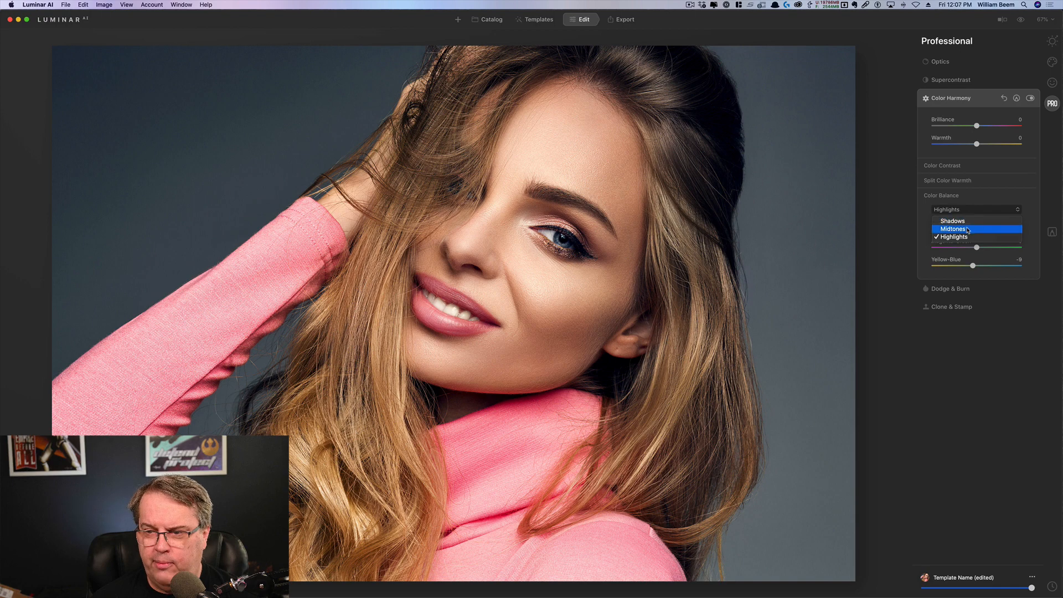
pyautogui.click(970, 230)
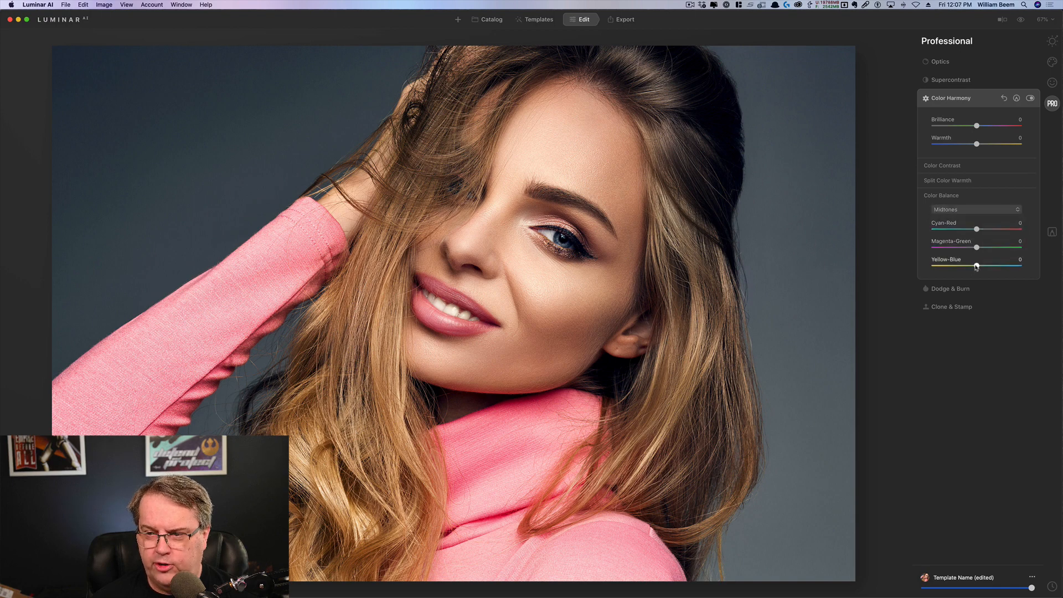
pyautogui.moveTo(976, 267); pyautogui.dragTo(974, 267)
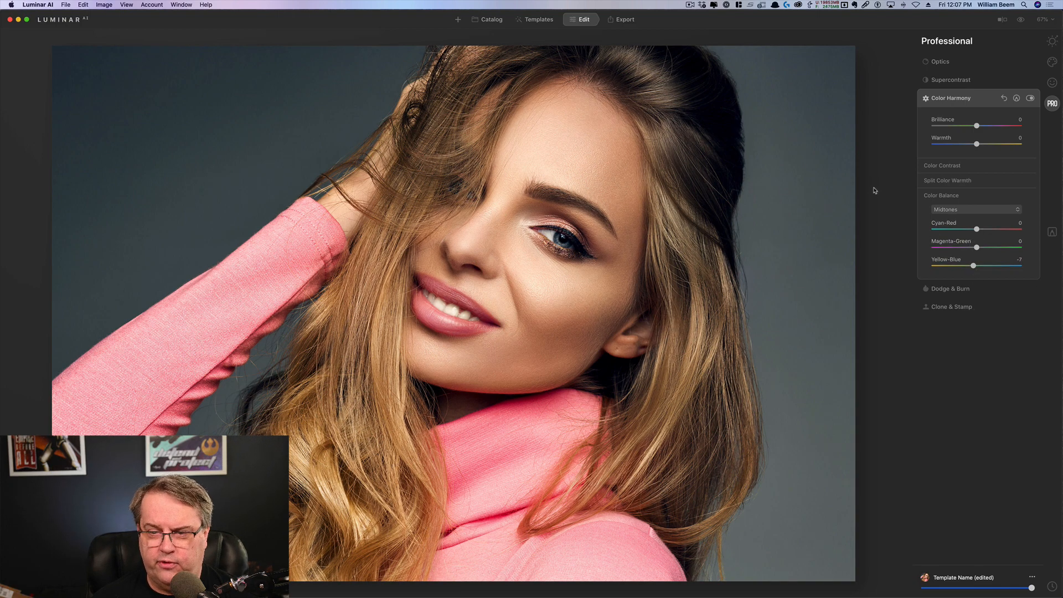
# Step: Shift the Color Balance shadows slightly further toward blue on the Yellow-Blue setting
pyautogui.click(936, 211)
pyautogui.click(943, 221)
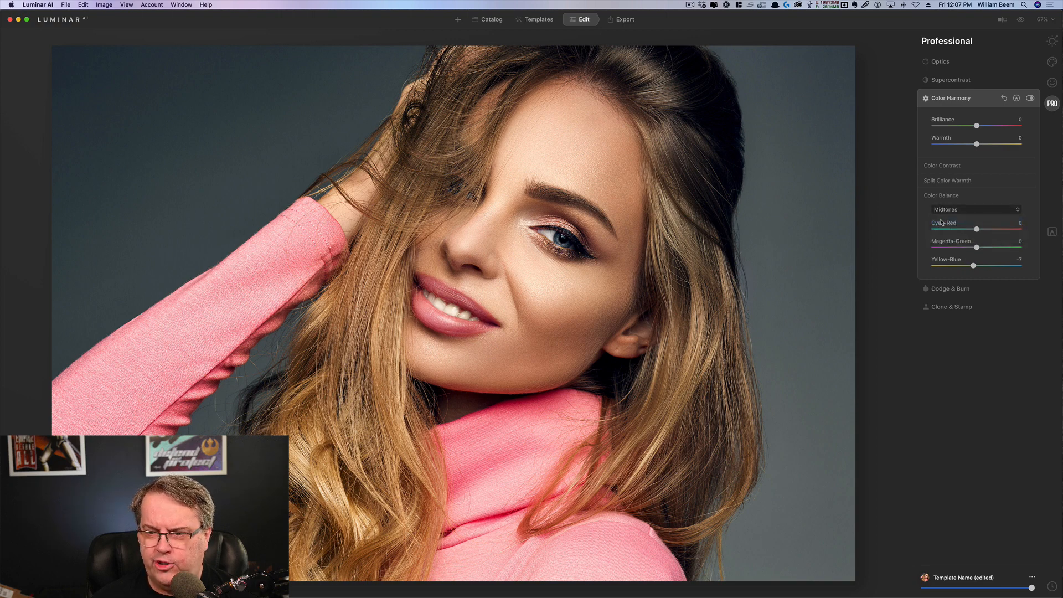
pyautogui.moveTo(985, 268); pyautogui.dragTo(987, 266)
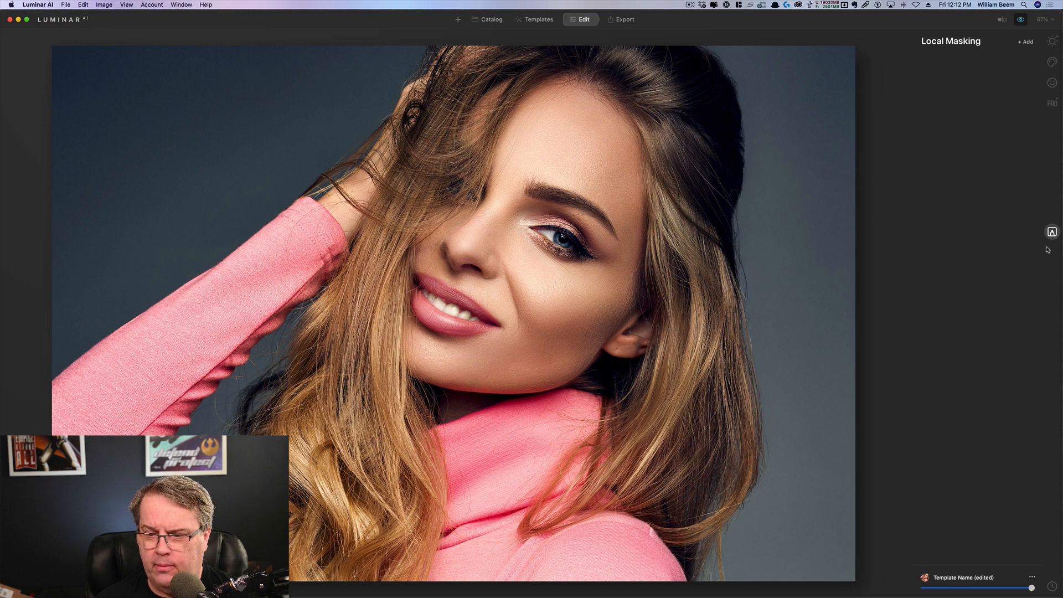
# Step: Add a Texture local mask and load the grey woven-fabric image from the Adobe Stock folder into it
pyautogui.click(1028, 43)
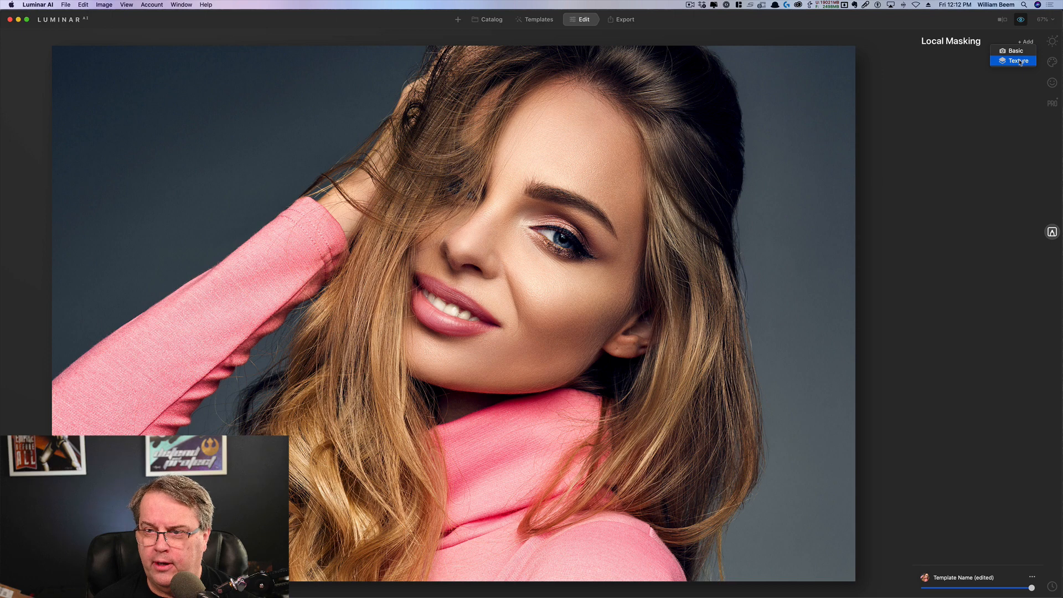
pyautogui.click(1019, 61)
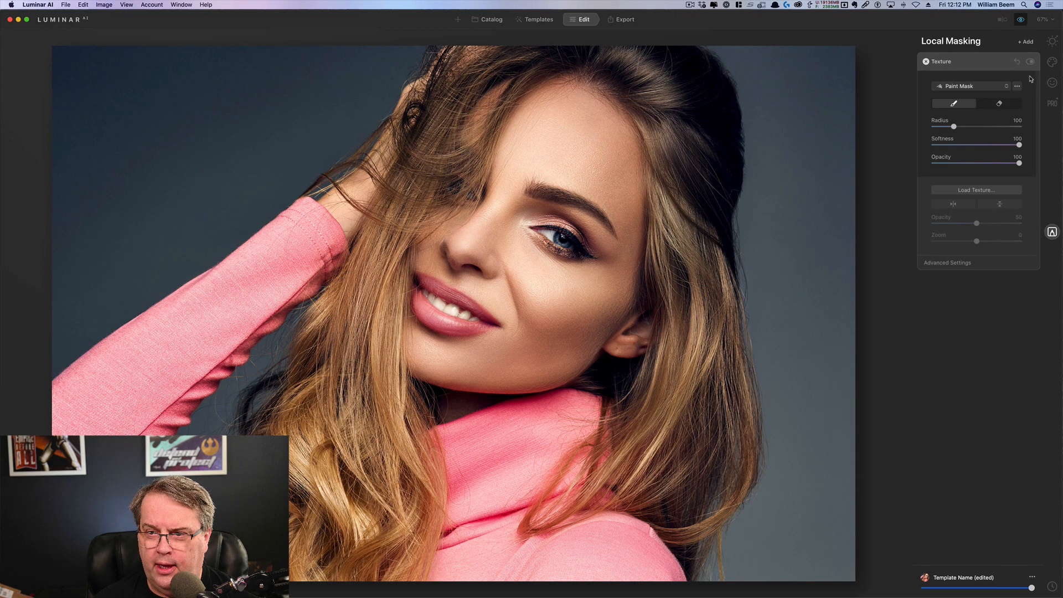
pyautogui.click(977, 190)
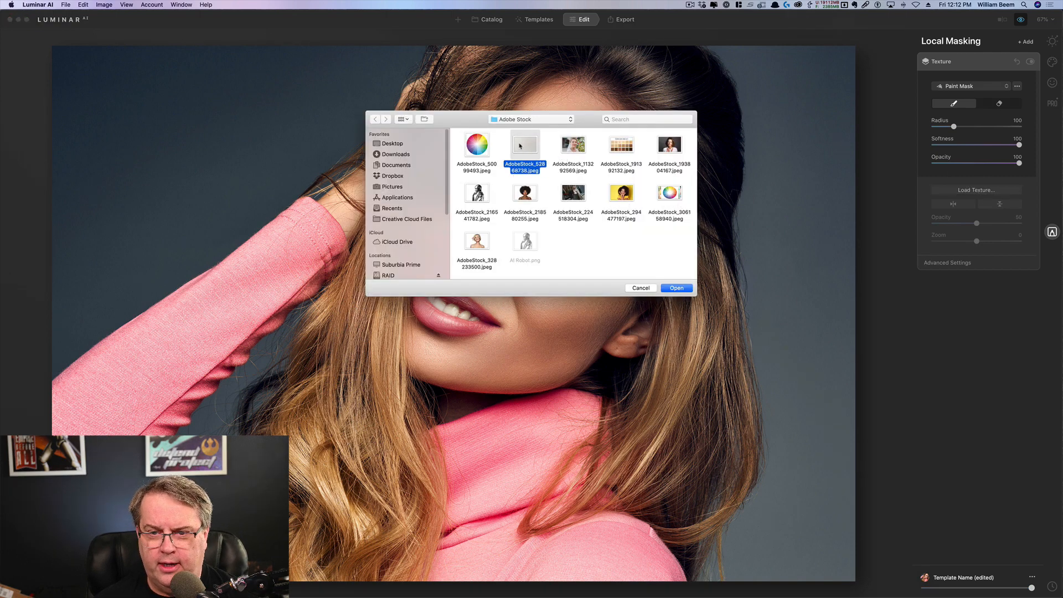
pyautogui.click(675, 288)
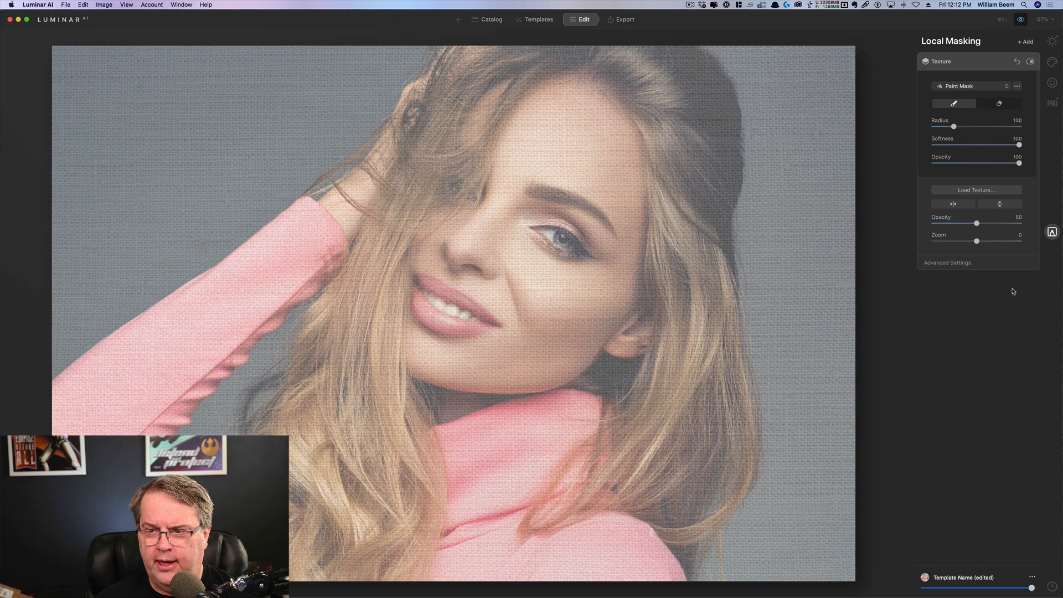
# Step: Set the texture's blend mode to Soft Light and its opacity to 100
pyautogui.click(956, 264)
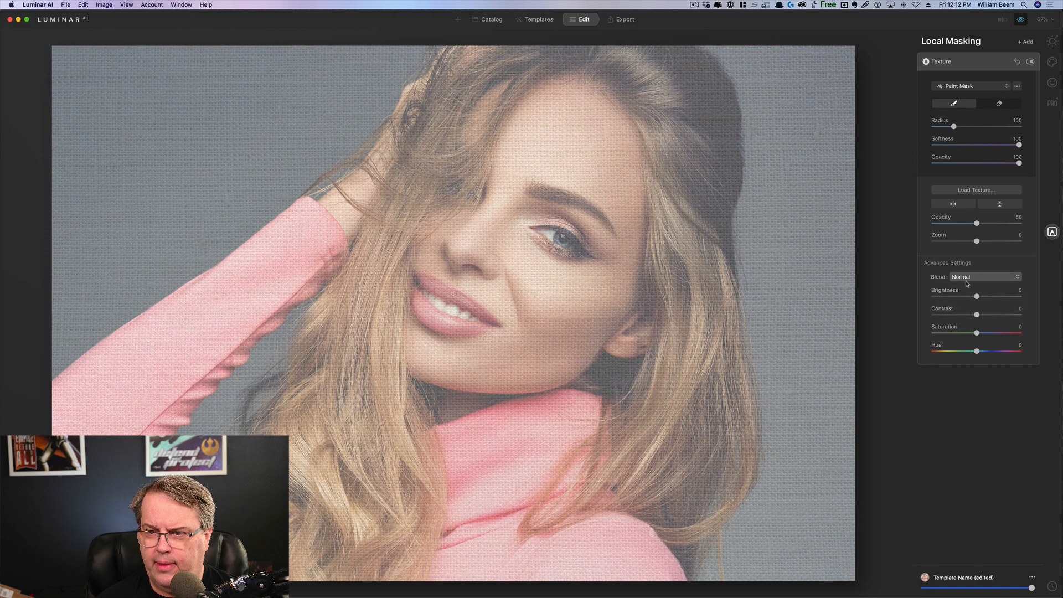
pyautogui.click(967, 278)
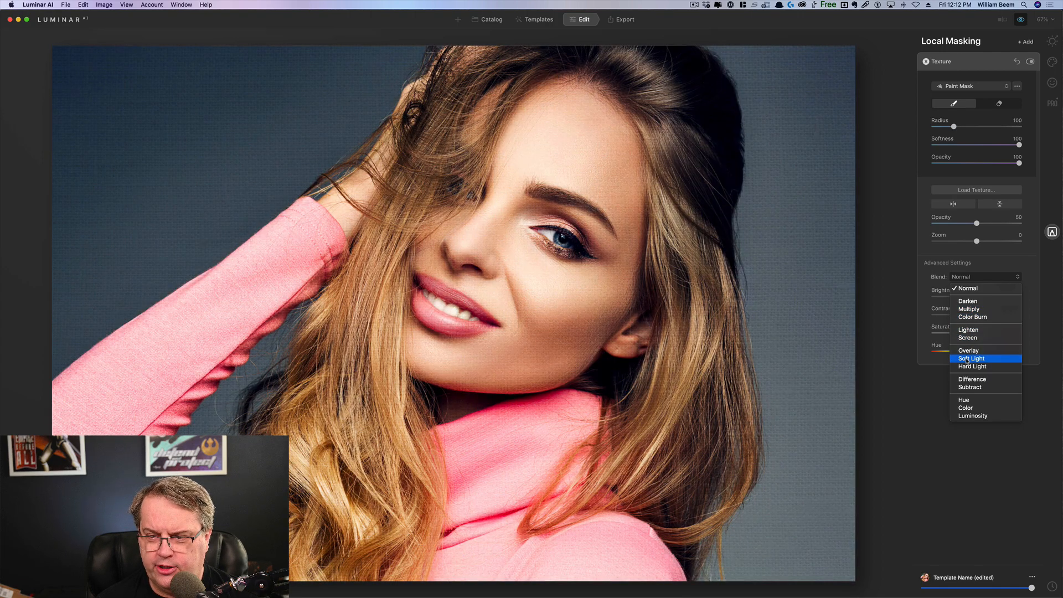
pyautogui.click(966, 360)
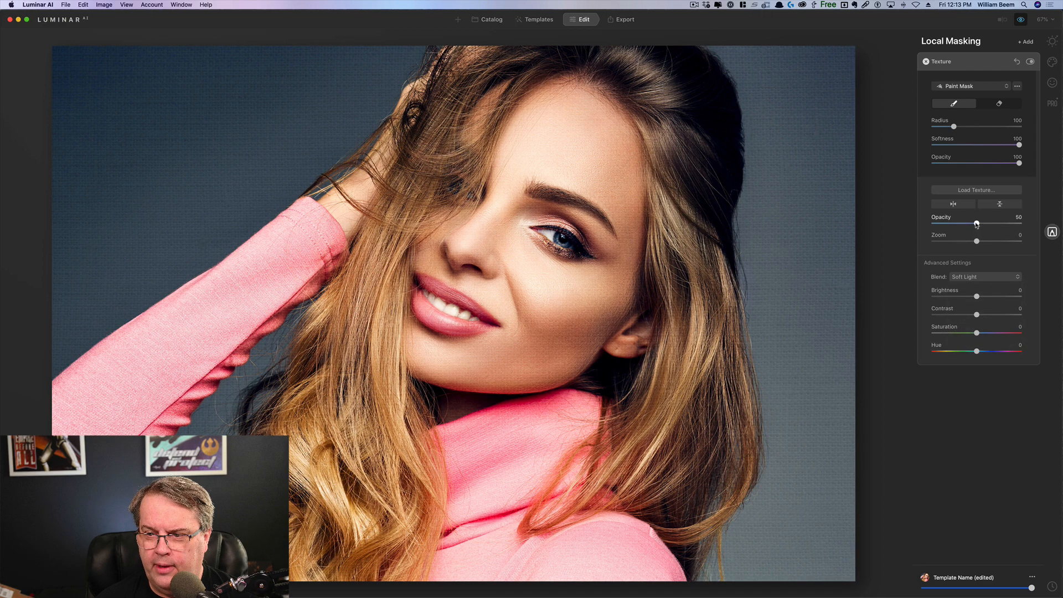
pyautogui.moveTo(977, 224); pyautogui.dragTo(1027, 230)
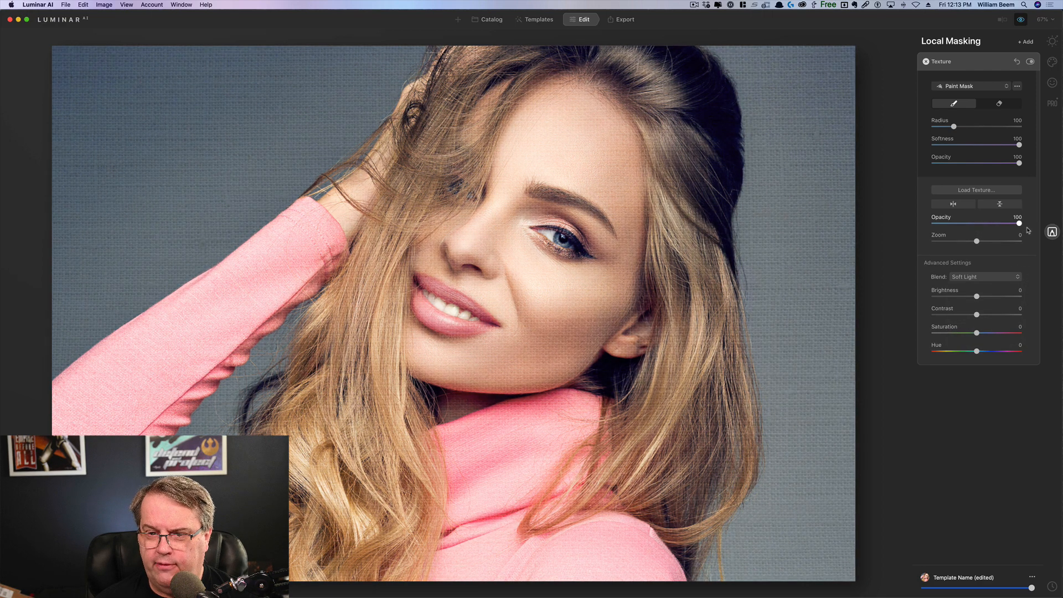
# Step: Change the texture's blend mode to Multiply and set its contrast to 27
pyautogui.click(994, 282)
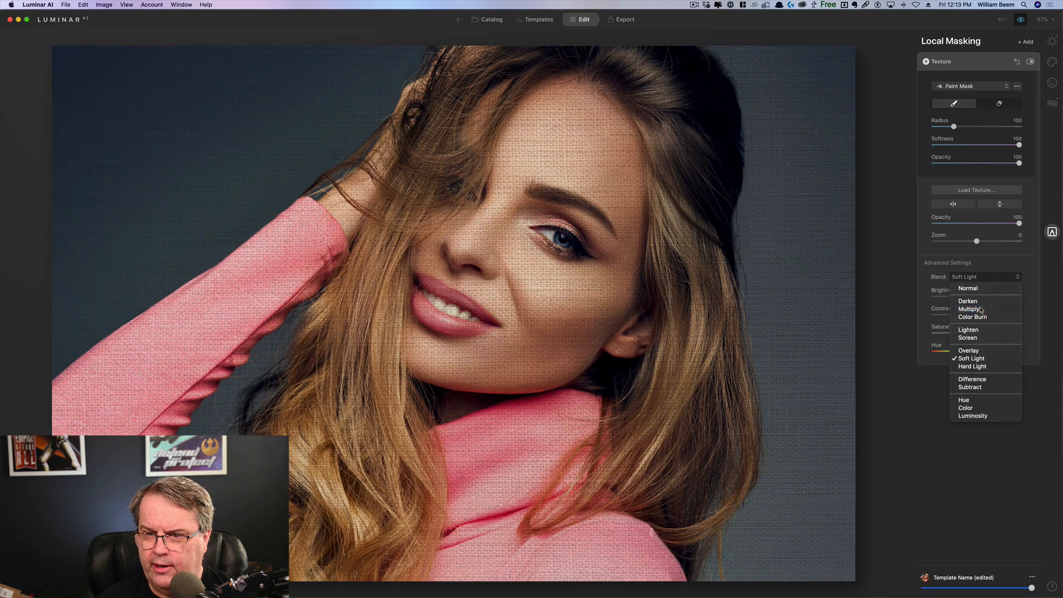
pyautogui.click(982, 310)
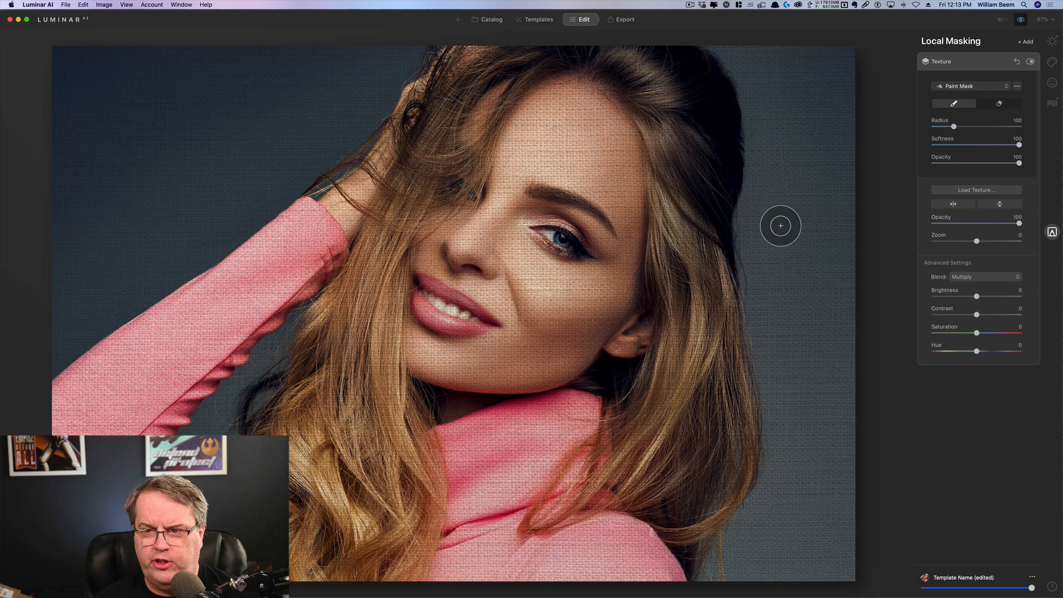
pyautogui.moveTo(977, 314); pyautogui.dragTo(989, 315)
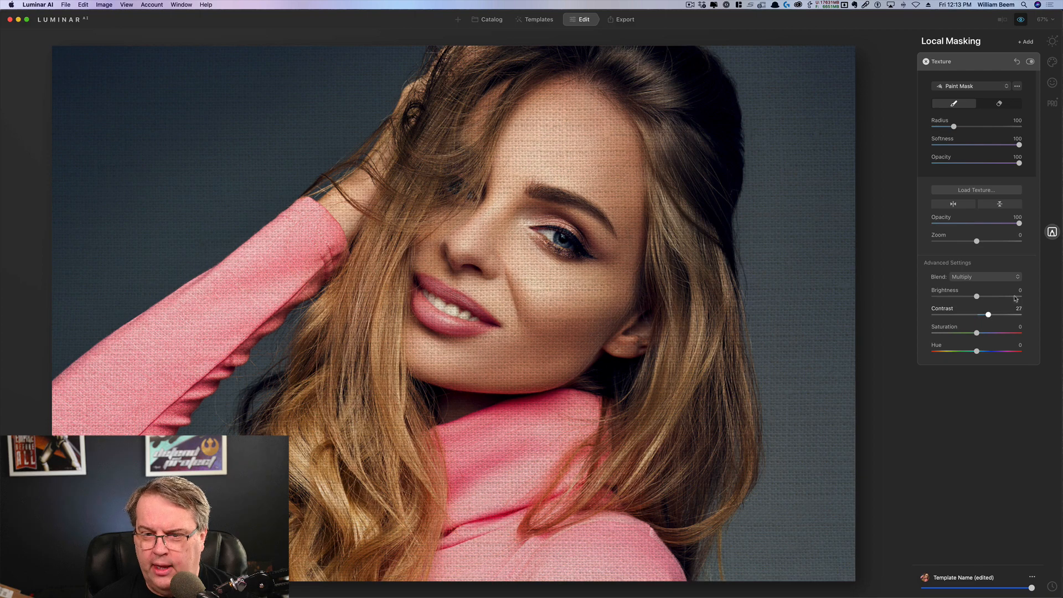
# Step: Erase the texture from the woman's face and forehead using the eraser at opacity 49 and radius 172
pyautogui.click(1002, 106)
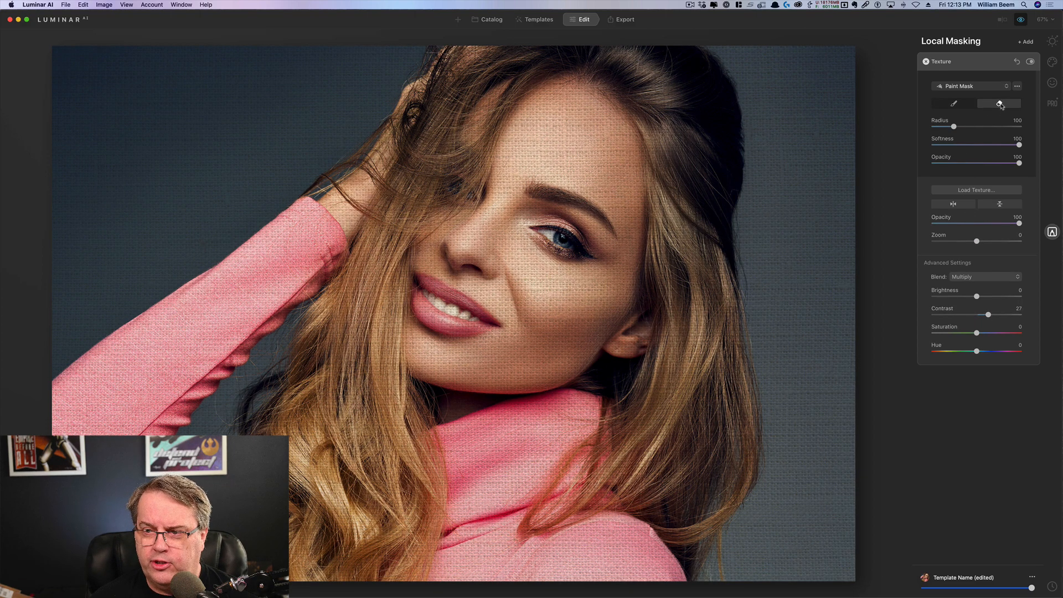
pyautogui.click(975, 164)
pyautogui.moveTo(976, 164); pyautogui.dragTo(977, 165)
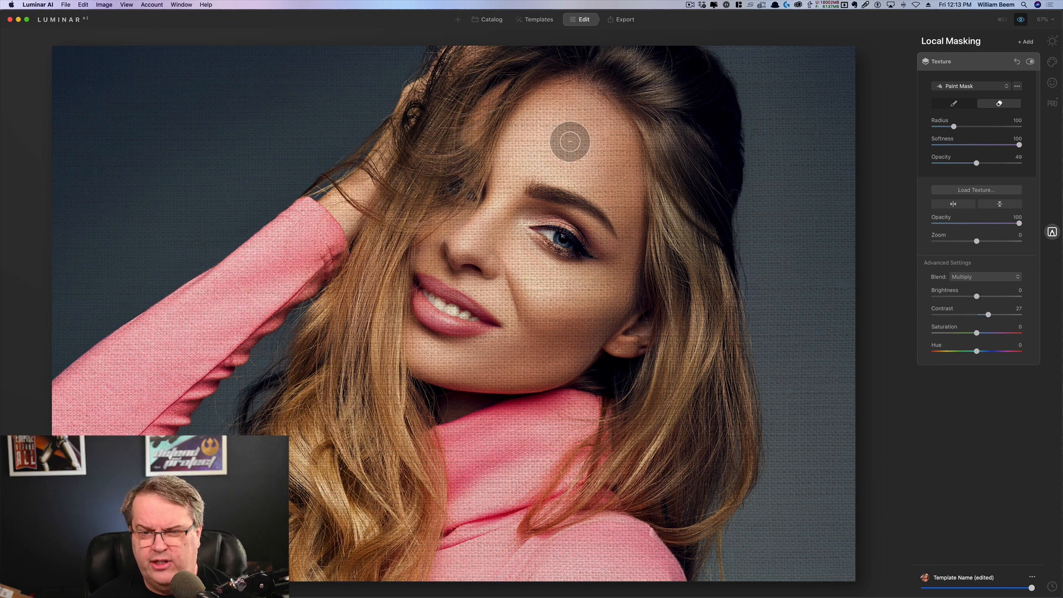
pyautogui.press(']')
pyautogui.press(']')
pyautogui.press(']')
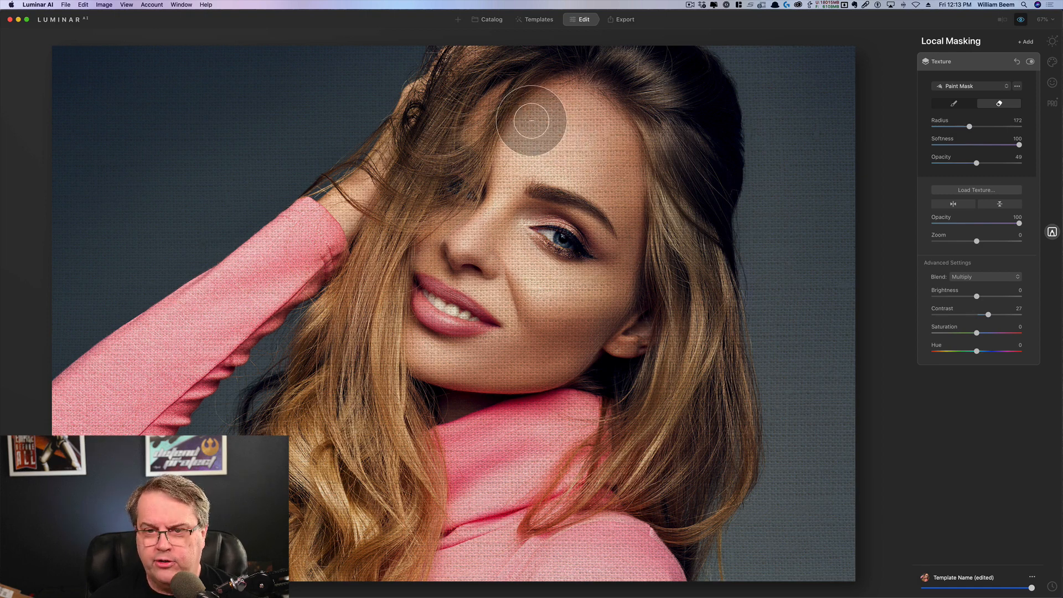
pyautogui.moveTo(498, 129)
pyautogui.mouseDown()
pyautogui.moveTo(545, 110)
pyautogui.moveTo(621, 150)
pyautogui.moveTo(611, 219)
pyautogui.moveTo(567, 172)
pyautogui.moveTo(503, 143)
pyautogui.moveTo(451, 254)
pyautogui.moveTo(441, 345)
pyautogui.moveTo(472, 369)
pyautogui.moveTo(550, 349)
pyautogui.moveTo(622, 289)
pyautogui.moveTo(625, 256)
pyautogui.moveTo(539, 279)
pyautogui.moveTo(530, 214)
pyautogui.moveTo(597, 254)
pyautogui.moveTo(516, 237)
pyautogui.moveTo(515, 308)
pyautogui.moveTo(540, 347)
pyautogui.moveTo(594, 297)
pyautogui.moveTo(482, 343)
pyautogui.mouseUp()
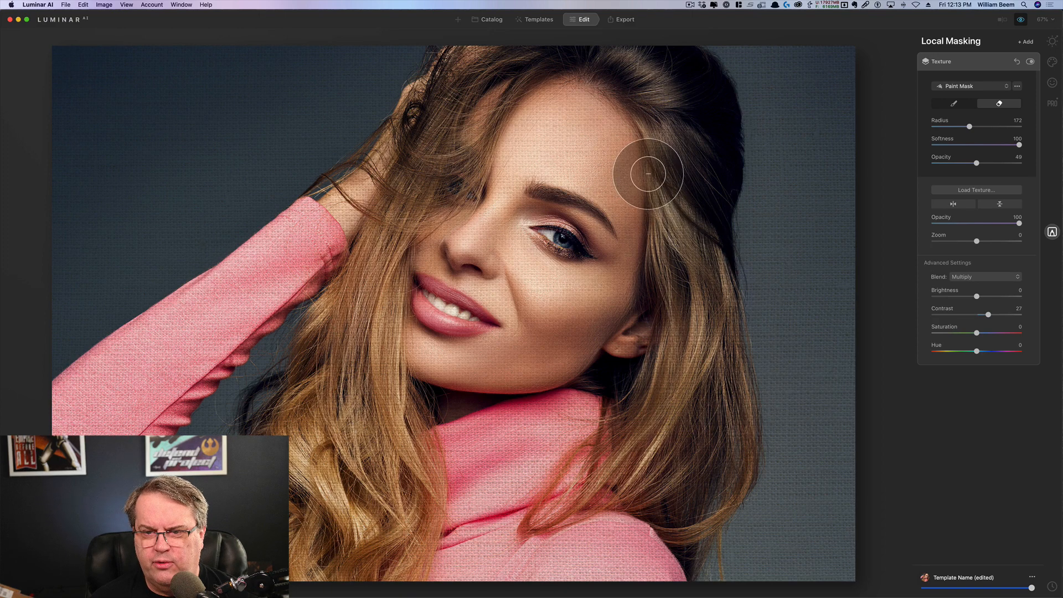
pyautogui.moveTo(559, 111)
pyautogui.mouseDown()
pyautogui.moveTo(612, 131)
pyautogui.moveTo(524, 145)
pyautogui.moveTo(522, 184)
pyautogui.moveTo(614, 211)
pyautogui.moveTo(625, 265)
pyautogui.moveTo(602, 304)
pyautogui.moveTo(580, 238)
pyautogui.moveTo(503, 205)
pyautogui.moveTo(446, 295)
pyautogui.moveTo(440, 343)
pyautogui.moveTo(463, 365)
pyautogui.moveTo(572, 346)
pyautogui.moveTo(632, 288)
pyautogui.moveTo(468, 318)
pyautogui.moveTo(556, 273)
pyautogui.moveTo(564, 240)
pyautogui.moveTo(485, 264)
pyautogui.moveTo(497, 214)
pyautogui.moveTo(613, 171)
pyautogui.mouseUp()
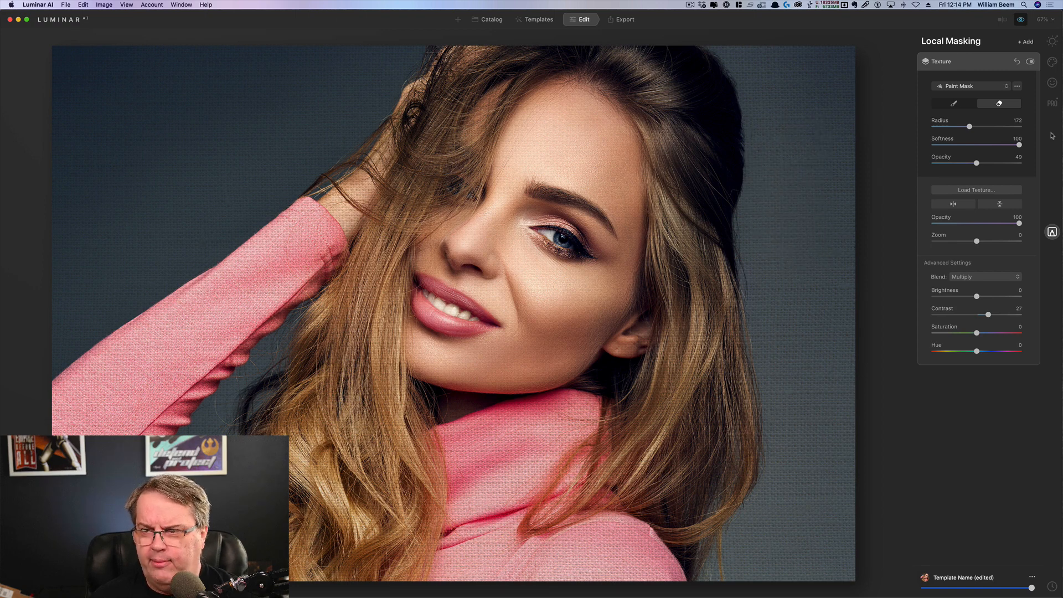
# Step: Add a dark vignette to the portrait with amount -62 and size 42
pyautogui.click(1052, 41)
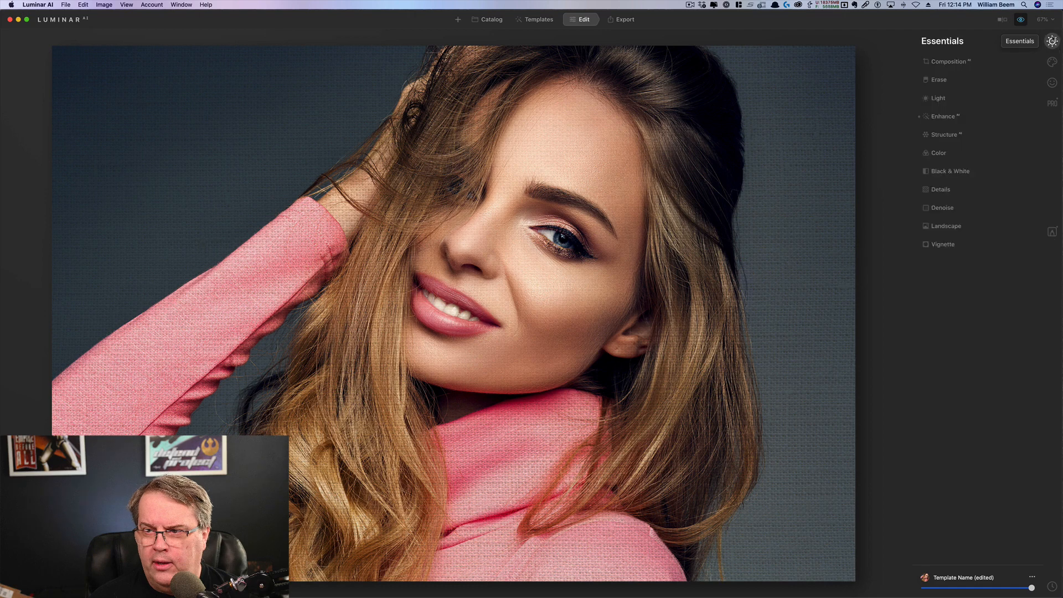
pyautogui.click(948, 245)
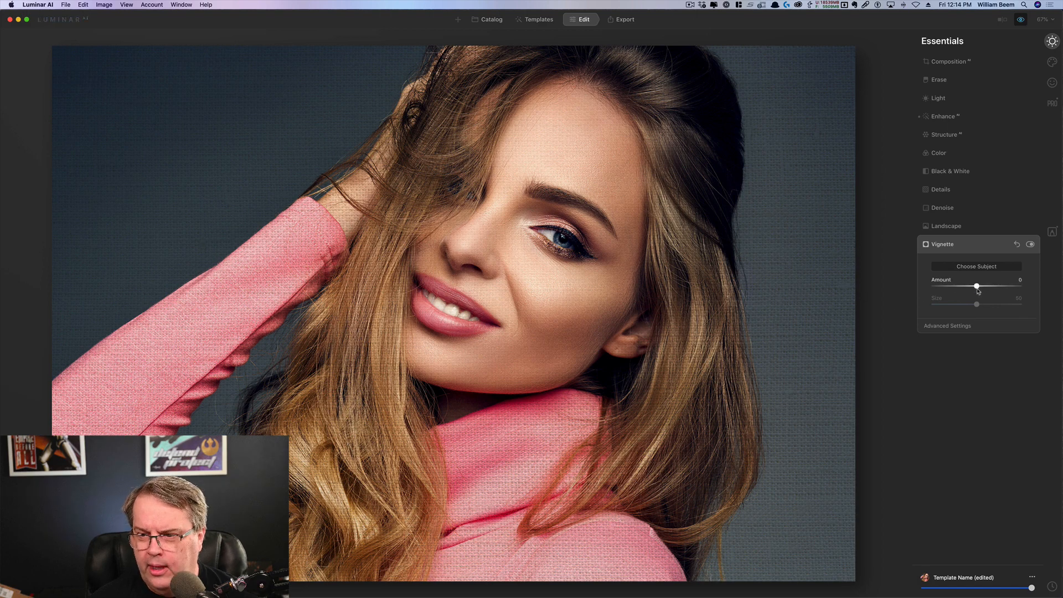
pyautogui.moveTo(977, 286); pyautogui.dragTo(952, 289)
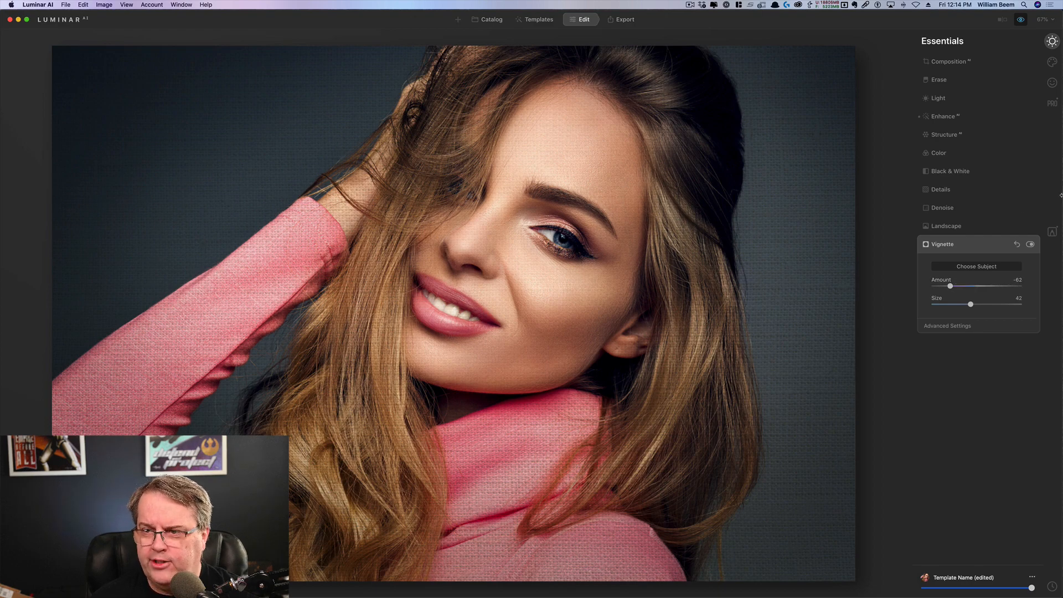
# Step: Set the Color Harmony brilliance to -36 to mute the portrait's colors
pyautogui.click(1052, 103)
pyautogui.click(965, 100)
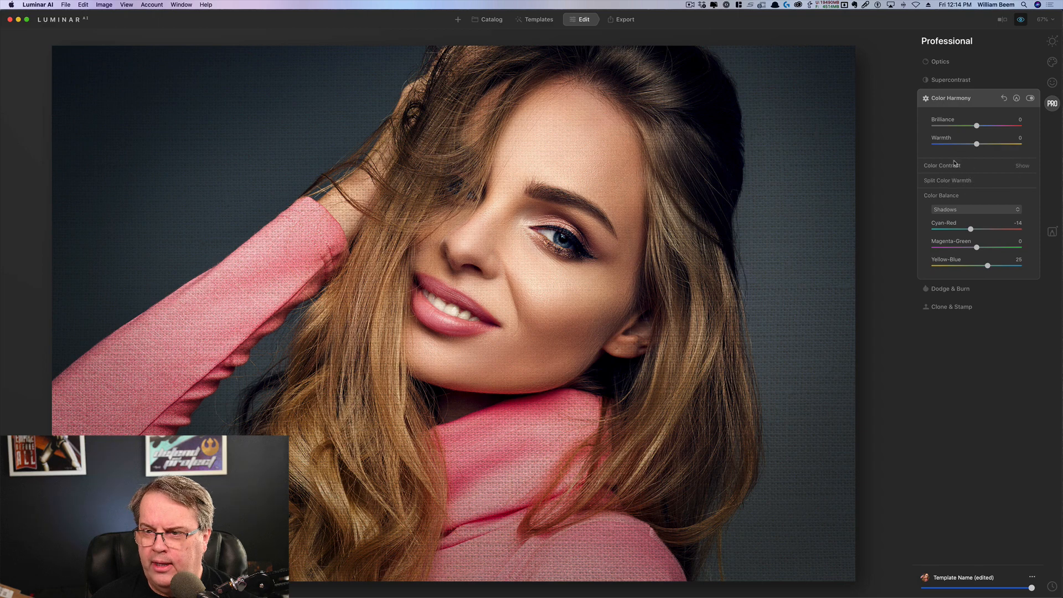
pyautogui.moveTo(977, 126); pyautogui.dragTo(962, 129)
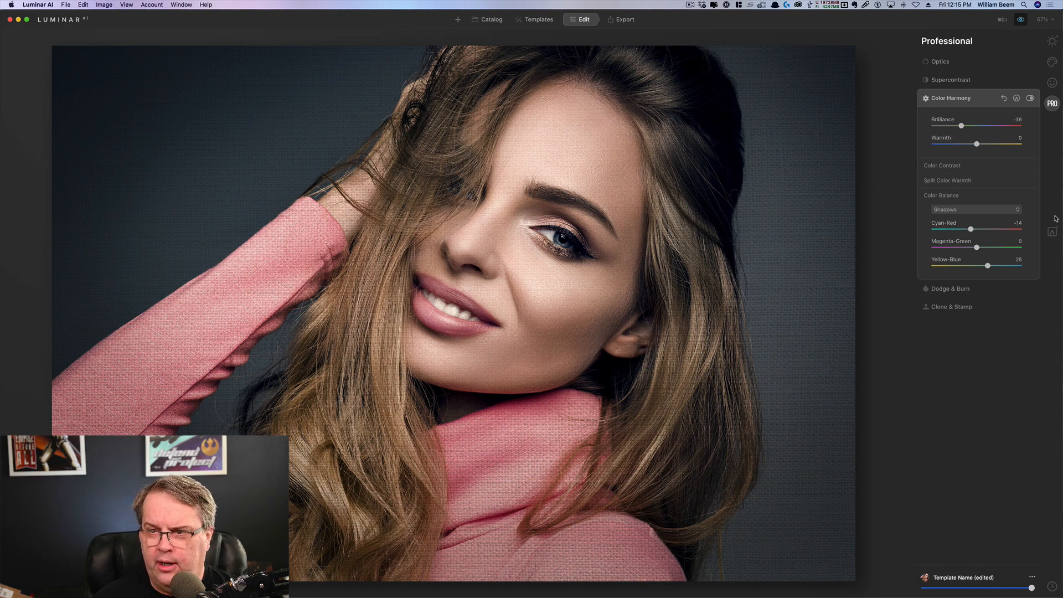
# Step: Erase the woven texture from the woman's raised wrist and hand, using a smaller eraser for the narrow areas
pyautogui.click(1052, 231)
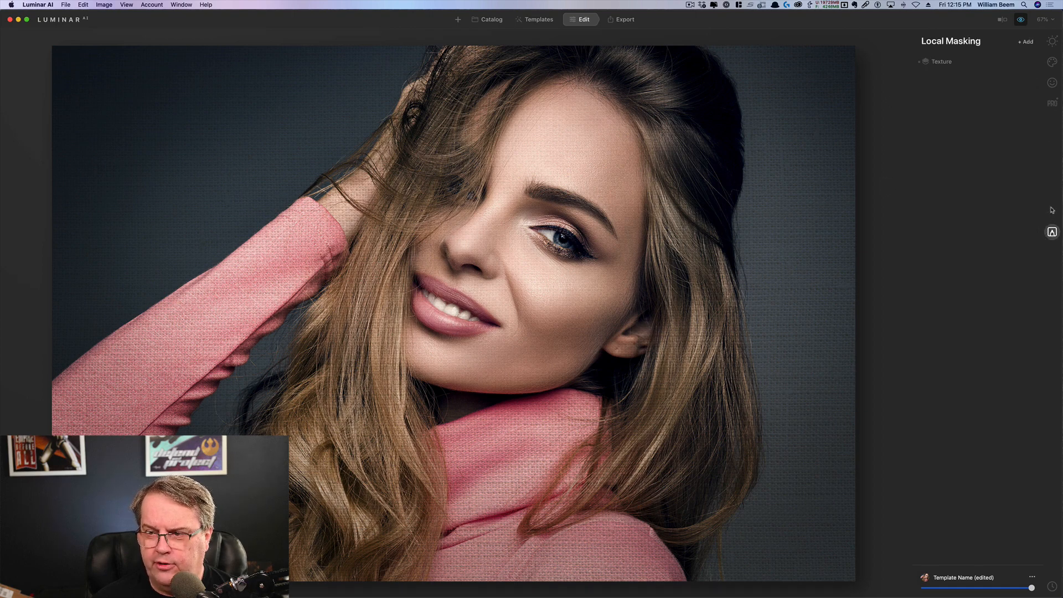
pyautogui.click(945, 64)
pyautogui.click(998, 104)
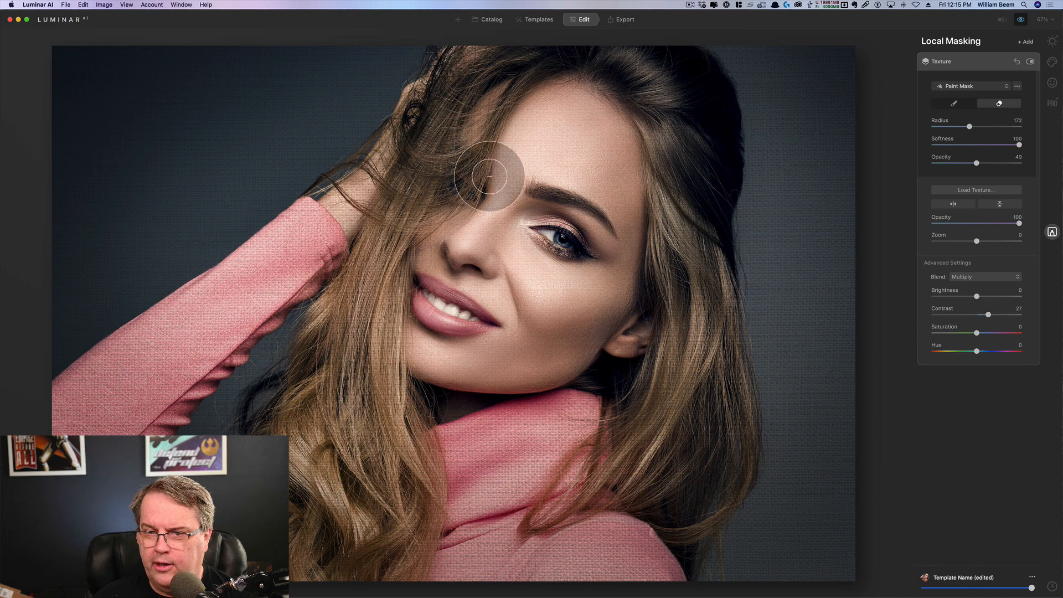
pyautogui.moveTo(337, 209)
pyautogui.mouseDown()
pyautogui.moveTo(405, 115)
pyautogui.moveTo(335, 217)
pyautogui.mouseUp()
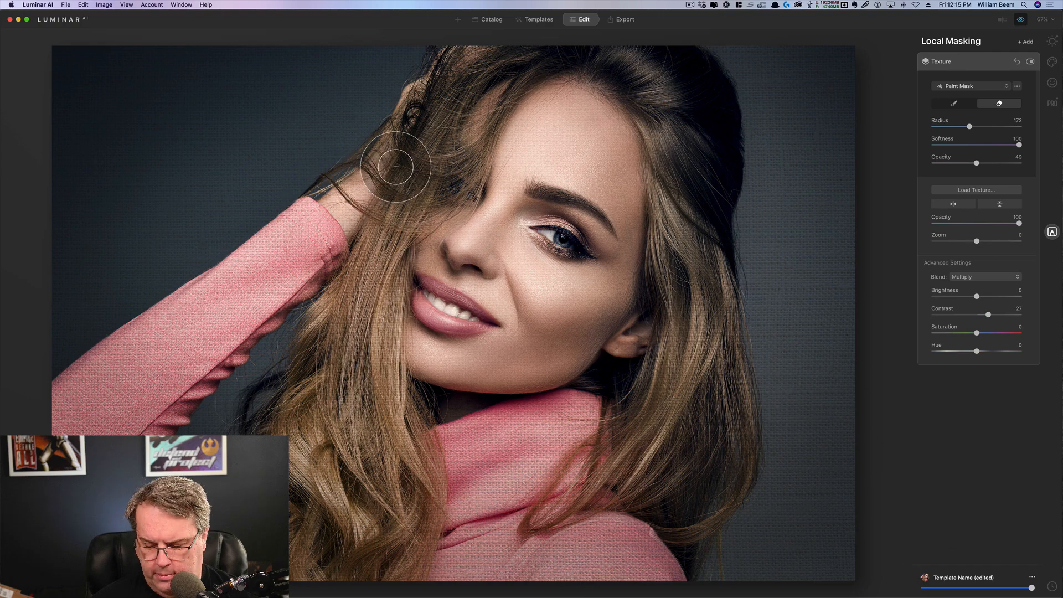
pyautogui.press('[')
pyautogui.press('[')
pyautogui.press('[')
pyautogui.moveTo(392, 137); pyautogui.dragTo(348, 188)
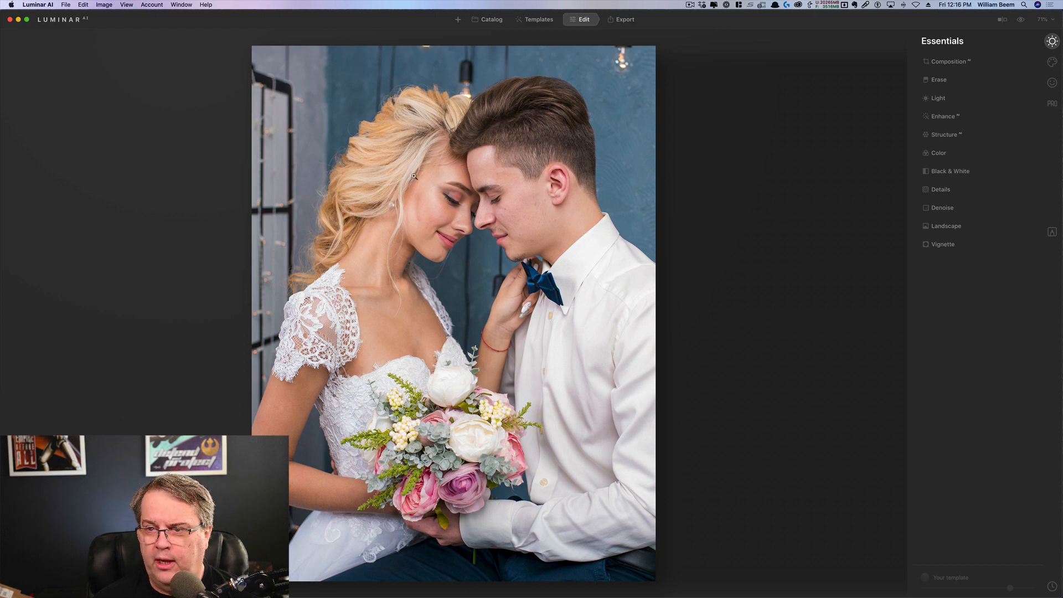
# Step: Try the automatic Composition AI crop on the wedding couple photo
pyautogui.click(968, 62)
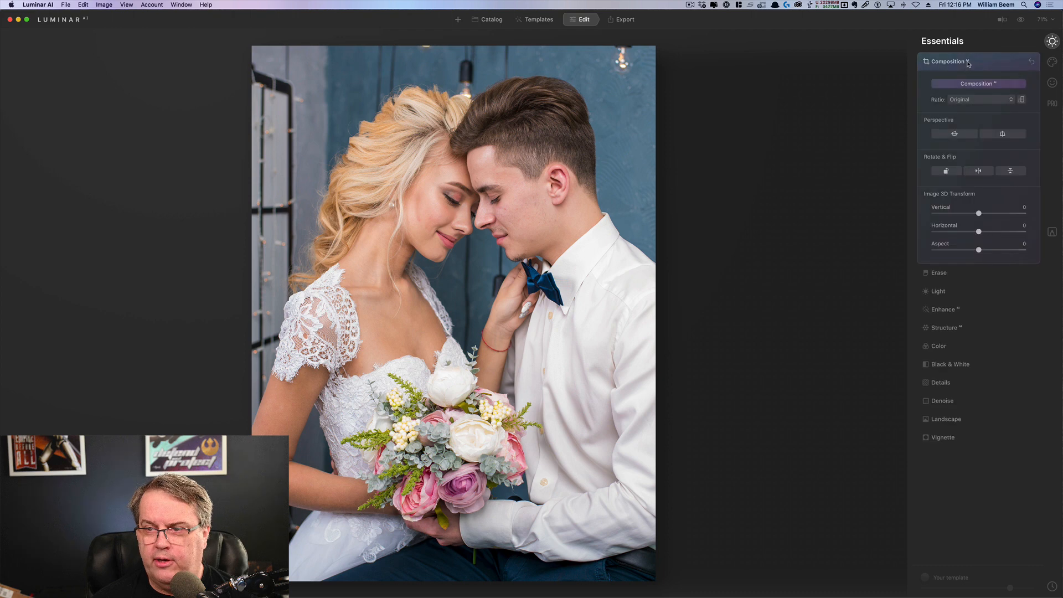
pyautogui.click(980, 85)
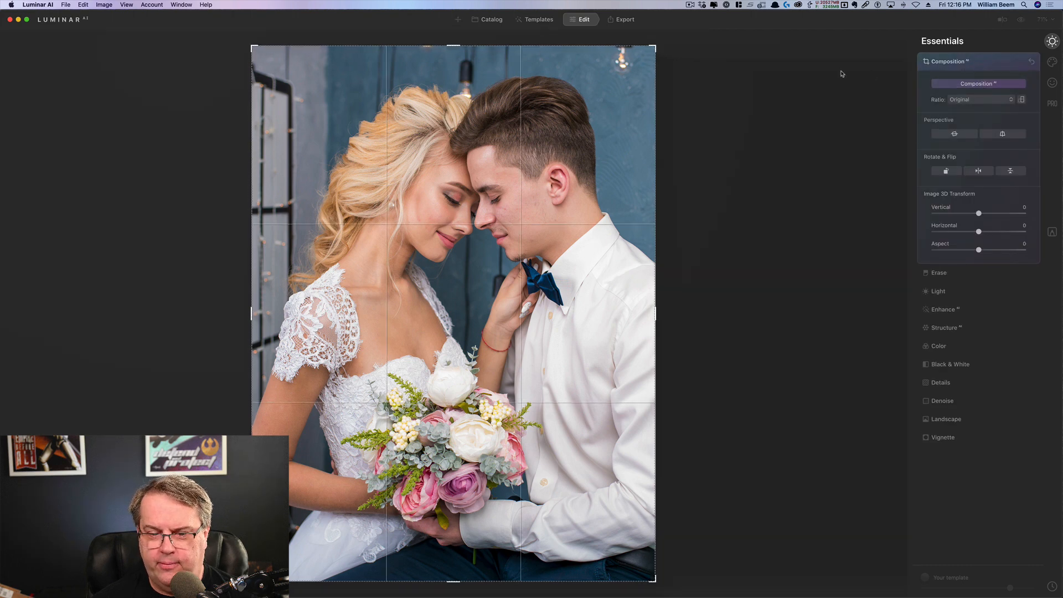
pyautogui.click(929, 66)
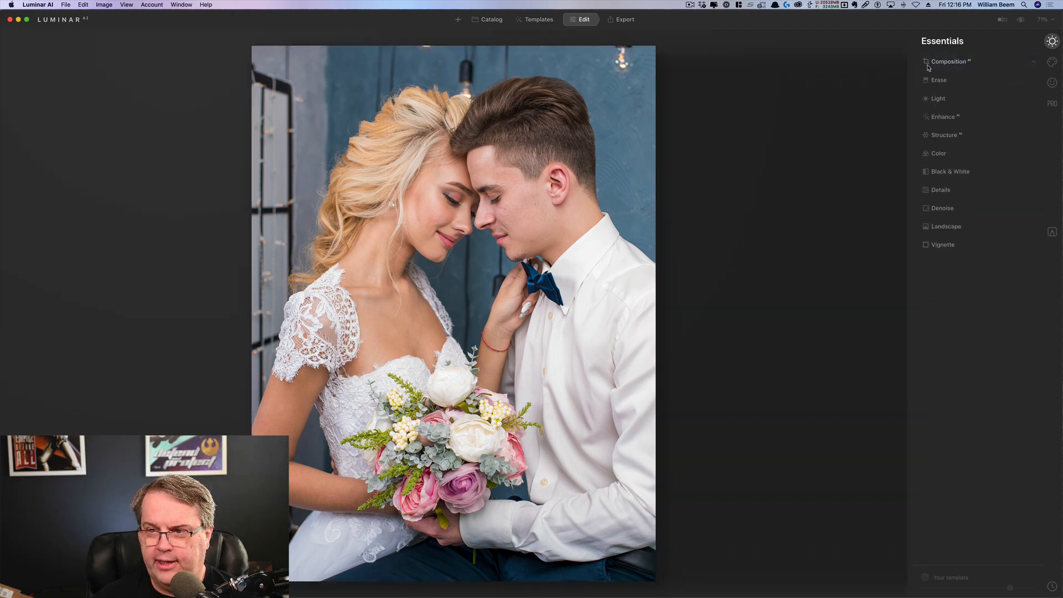
# Step: Set Accent AI to 54 and the Structure AI amount to -21 on the wedding couple photo
pyautogui.click(964, 118)
pyautogui.moveTo(935, 144); pyautogui.dragTo(983, 149)
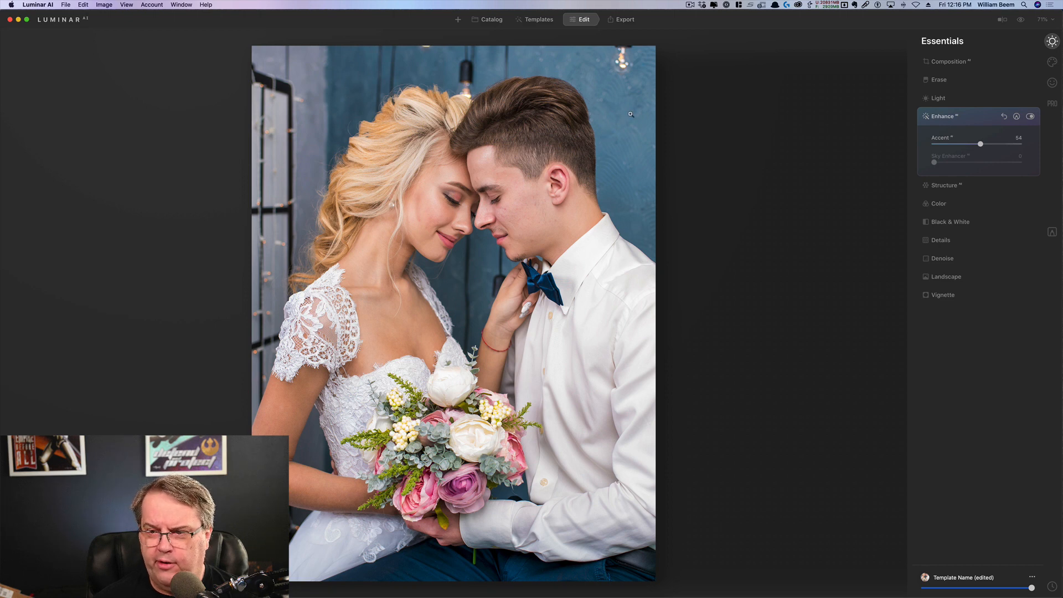
pyautogui.click(958, 186)
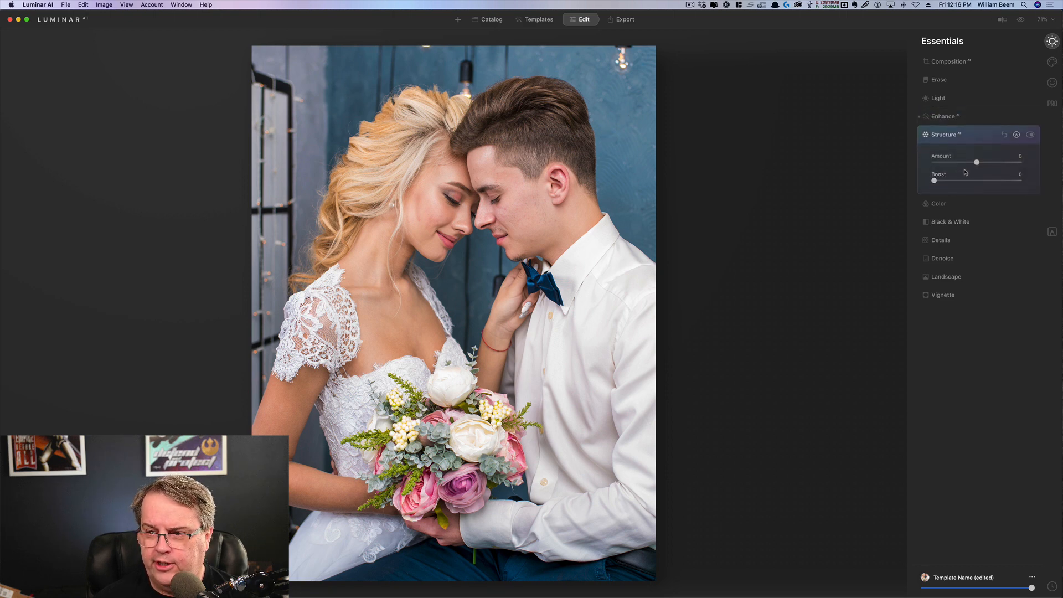
pyautogui.moveTo(978, 164); pyautogui.dragTo(970, 165)
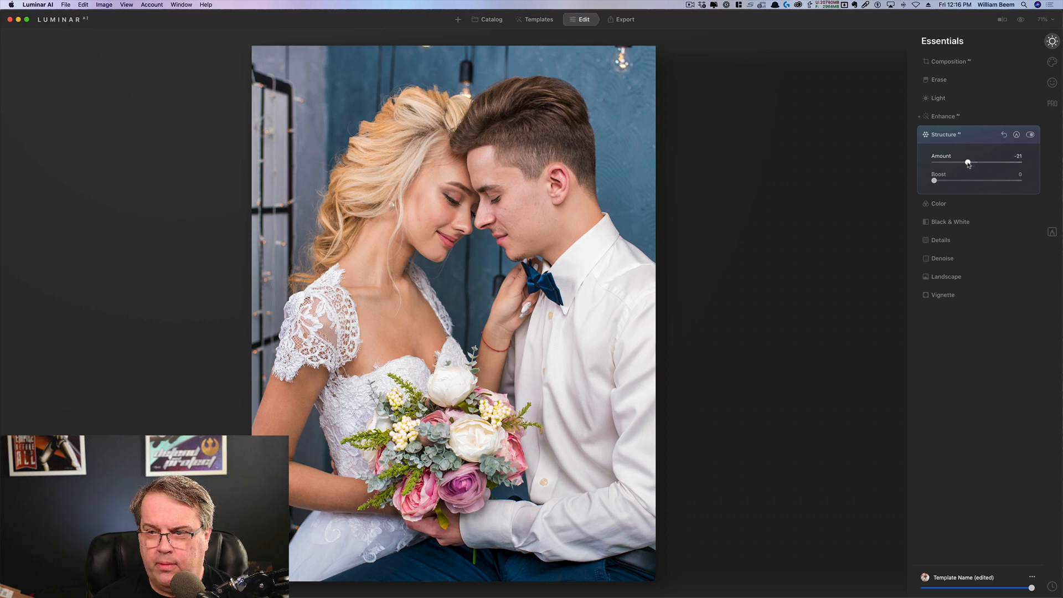
# Step: Reduce the wedding photo's color saturation to -22
pyautogui.click(945, 204)
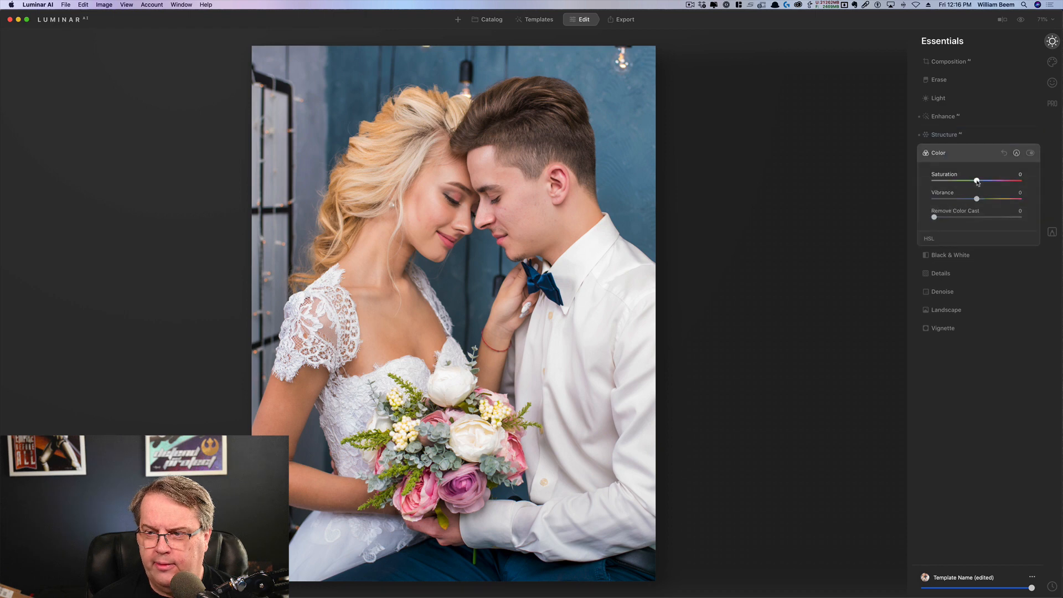
pyautogui.moveTo(977, 182); pyautogui.dragTo(968, 183)
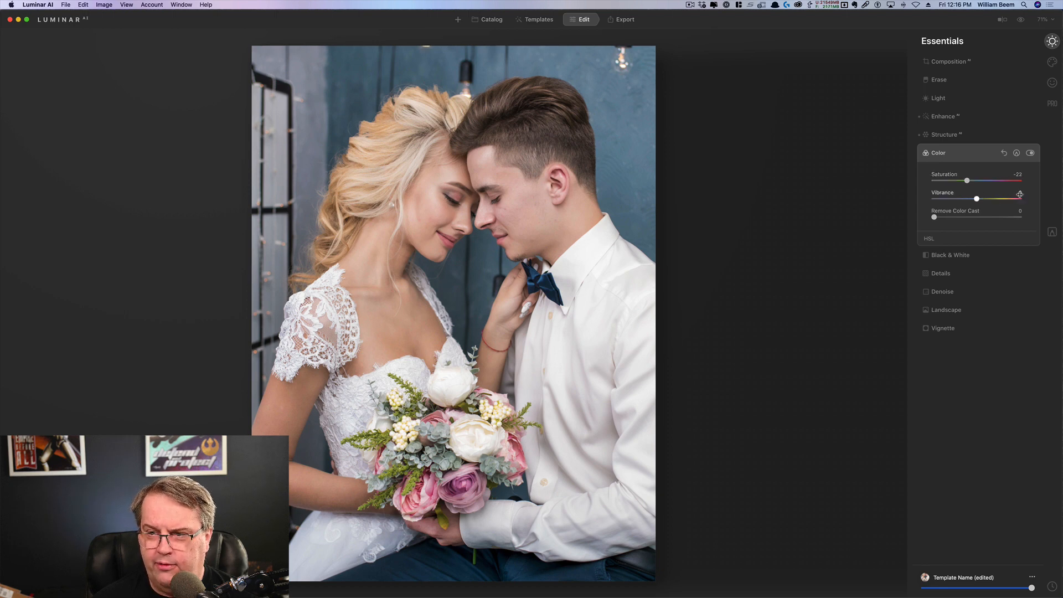
# Step: Apply the Dramatic effect to the wedding photo with an amount of 24
pyautogui.click(1052, 63)
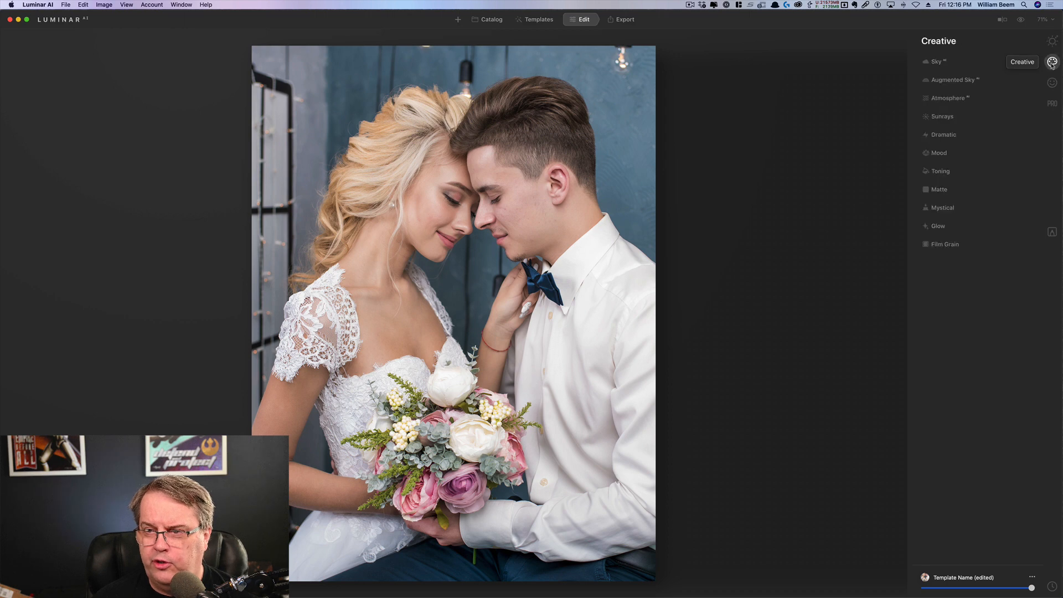
pyautogui.click(953, 136)
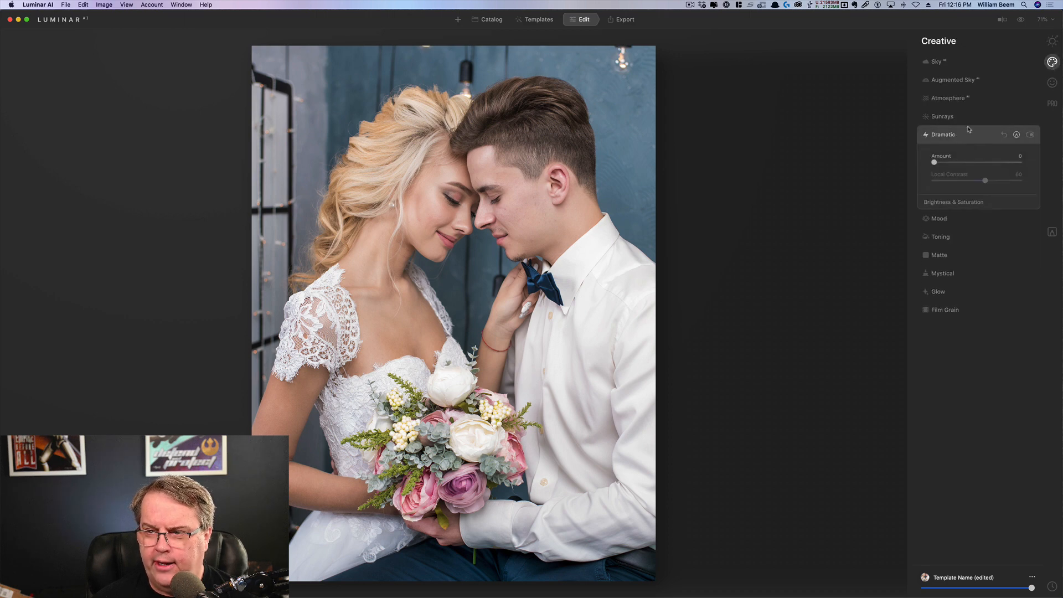
pyautogui.moveTo(935, 162); pyautogui.dragTo(955, 167)
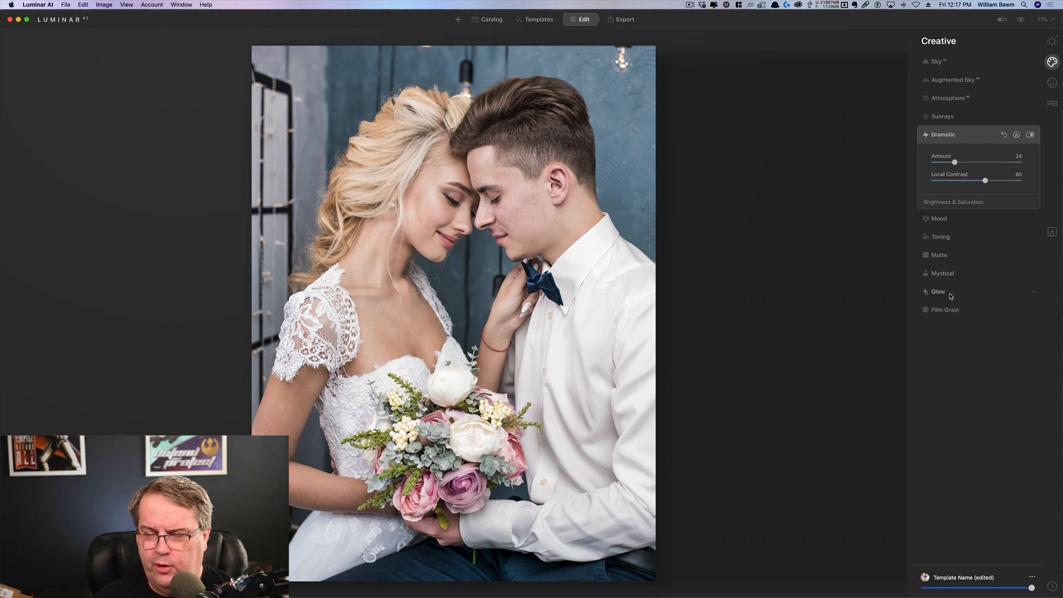
# Step: Try the Mystical effect at amount 26, compare the photo with and without it, and reset the effect
pyautogui.click(951, 275)
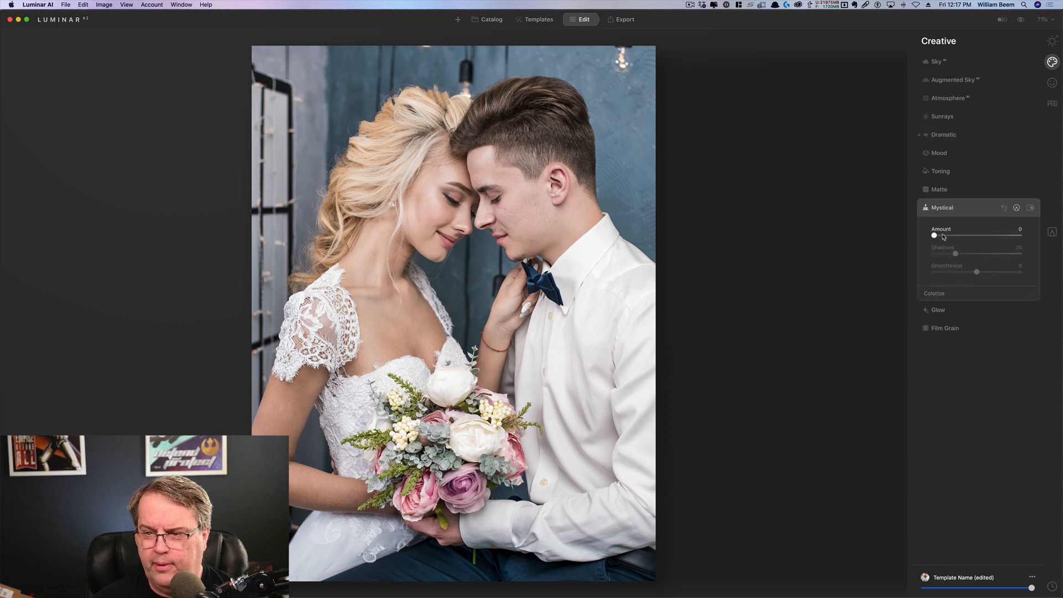
pyautogui.moveTo(938, 240); pyautogui.dragTo(960, 243)
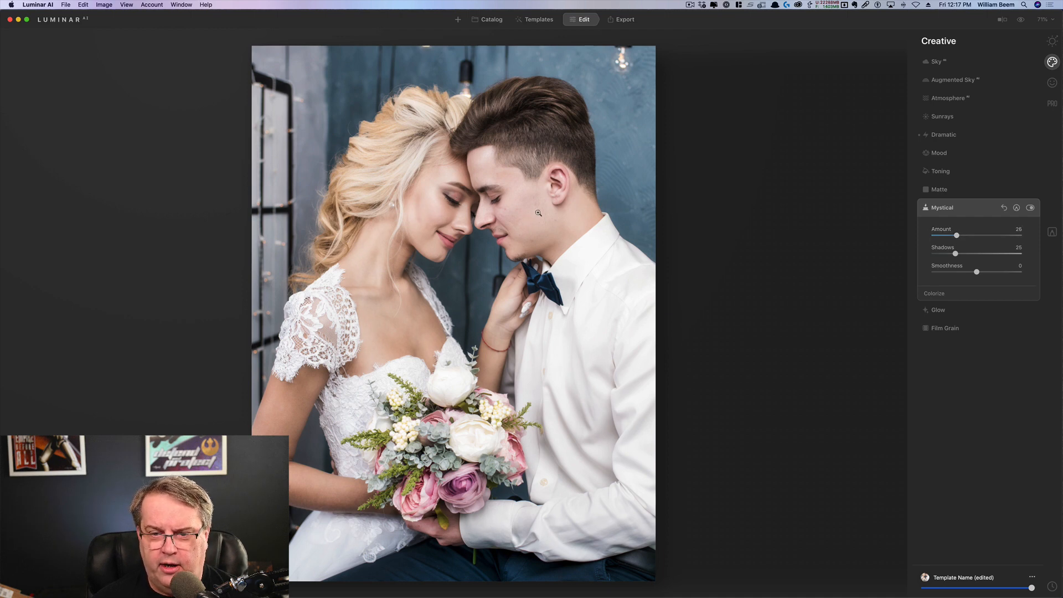
pyautogui.click(1031, 208)
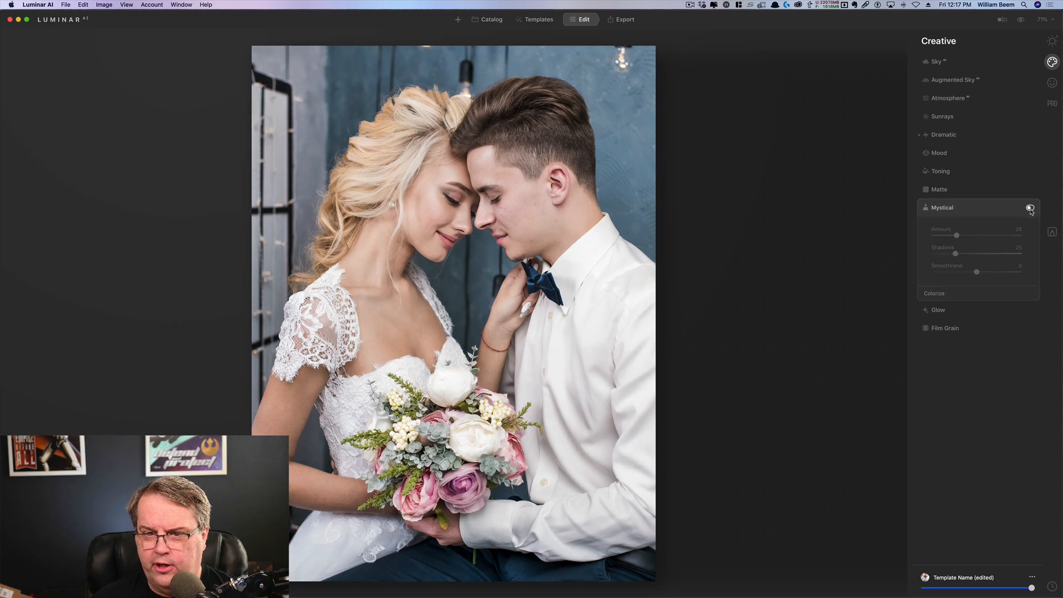
pyautogui.click(1032, 209)
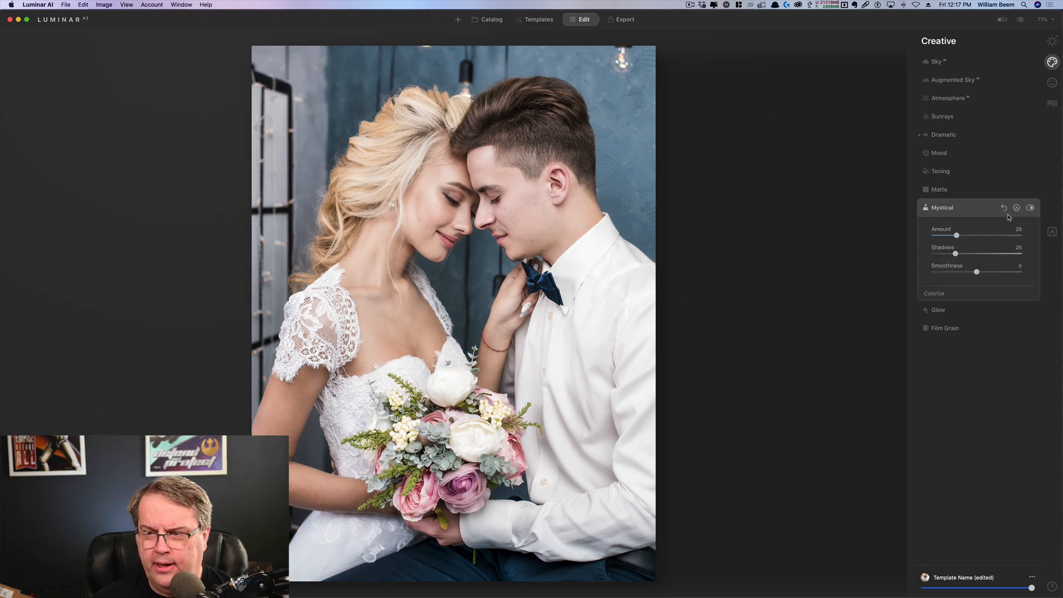
pyautogui.click(1005, 208)
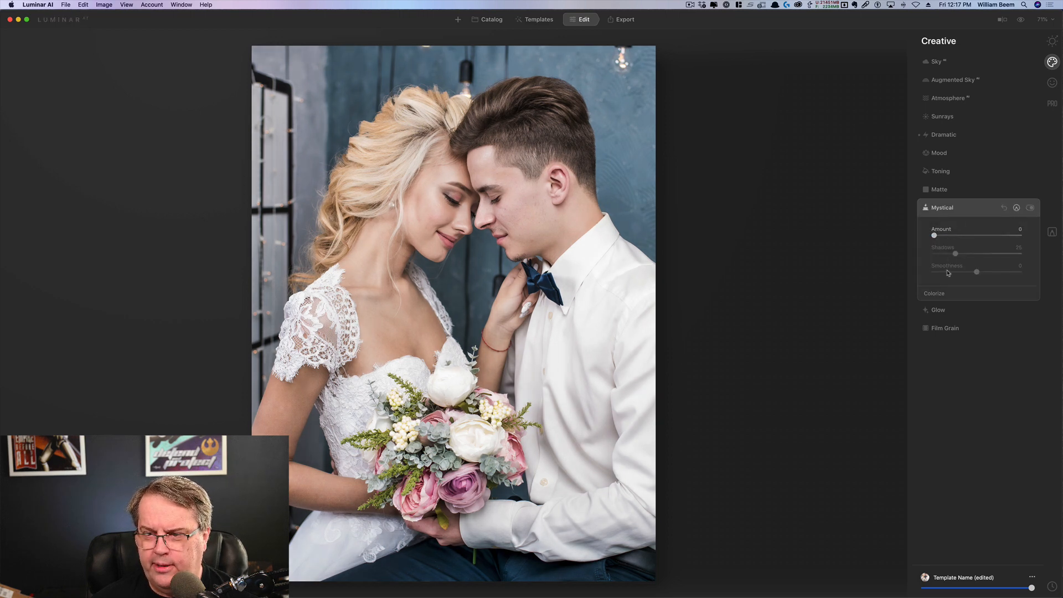
# Step: Apply a Soft Focus glow to the wedding photo with an amount of 21
pyautogui.click(942, 311)
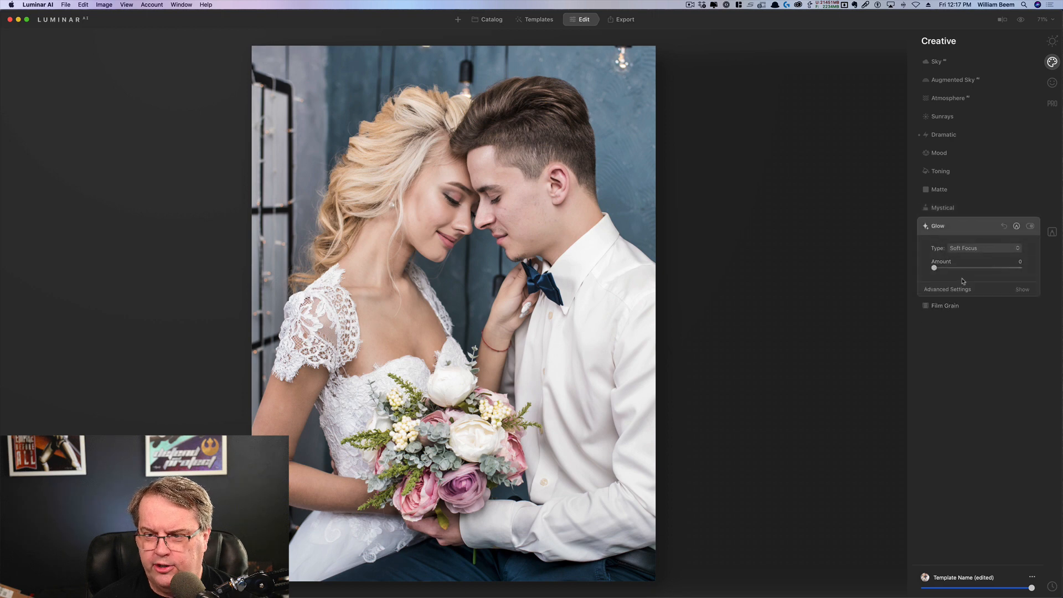
pyautogui.click(977, 250)
pyautogui.click(982, 223)
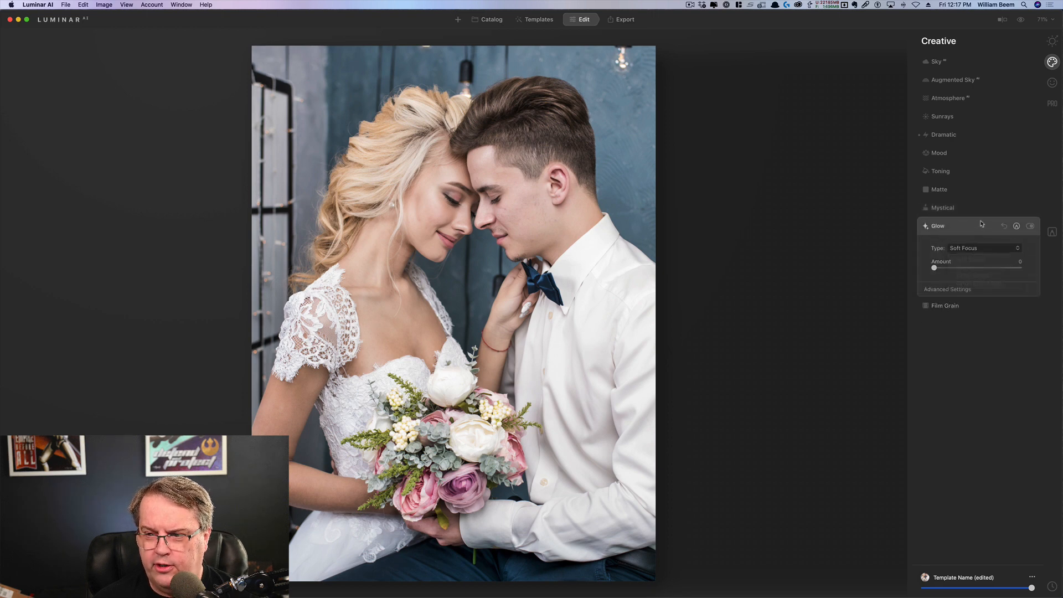
pyautogui.moveTo(935, 269); pyautogui.dragTo(953, 270)
# Step: Try the Glow type for the glow effect and switch back to Soft Focus
pyautogui.click(973, 250)
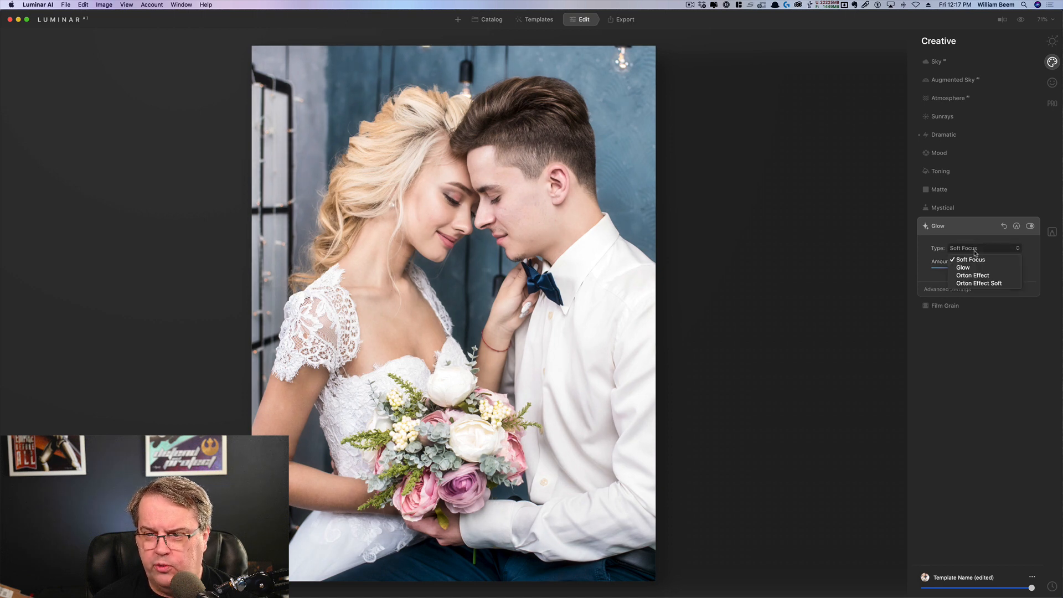
pyautogui.click(978, 270)
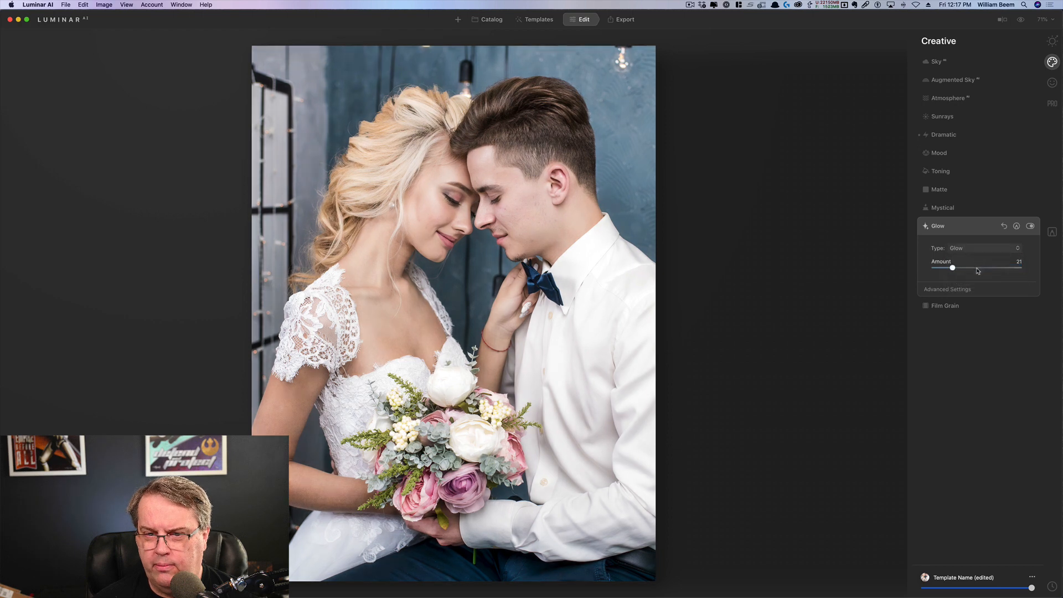
pyautogui.click(975, 249)
pyautogui.click(973, 260)
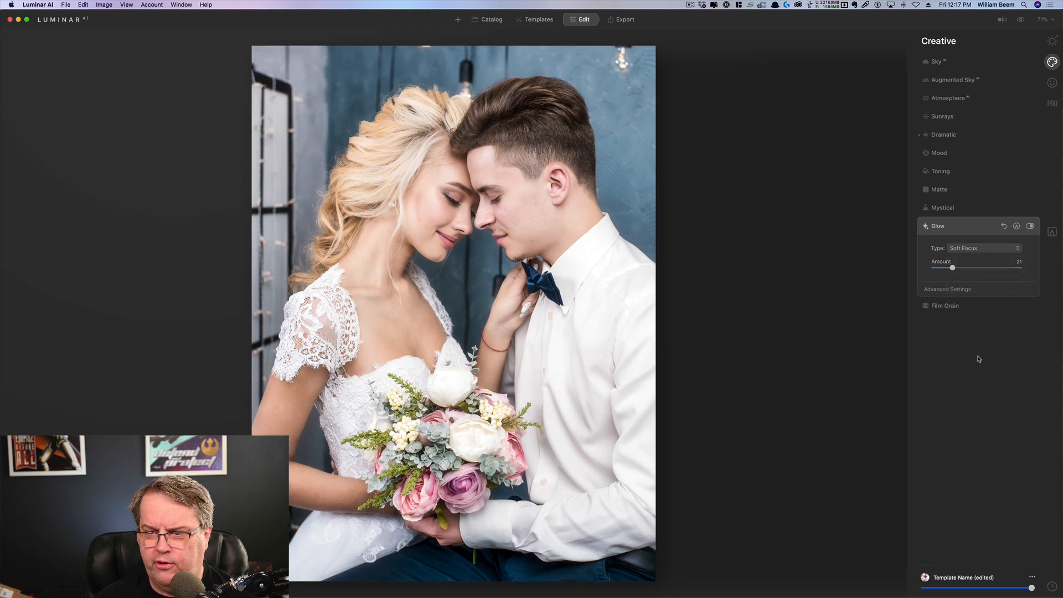
# Step: Refine the Soft Focus glow's advanced settings with brightness -14 and warmth 13
pyautogui.click(954, 291)
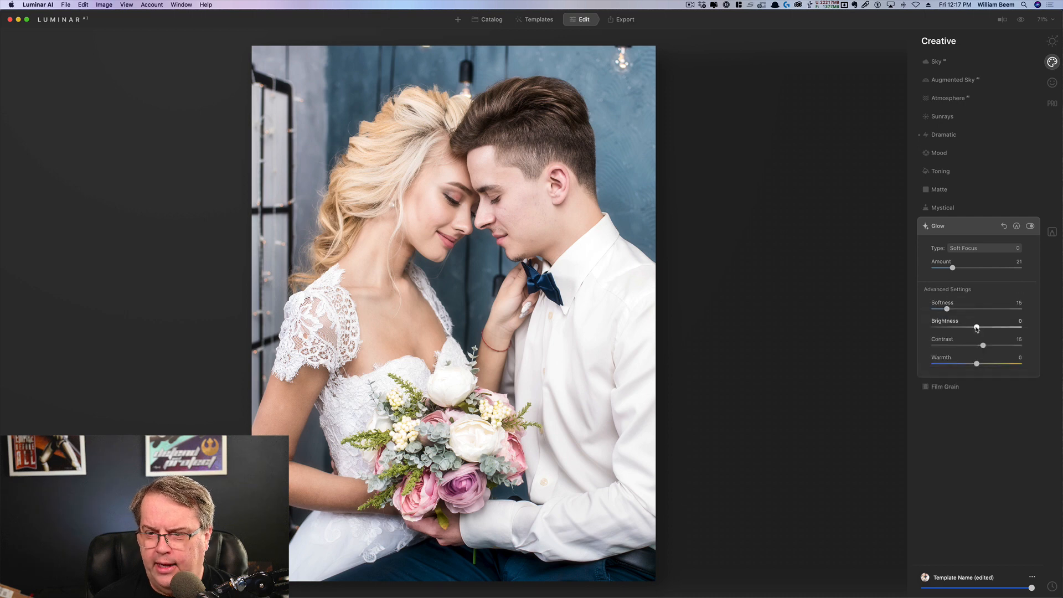
pyautogui.moveTo(977, 328); pyautogui.dragTo(972, 328)
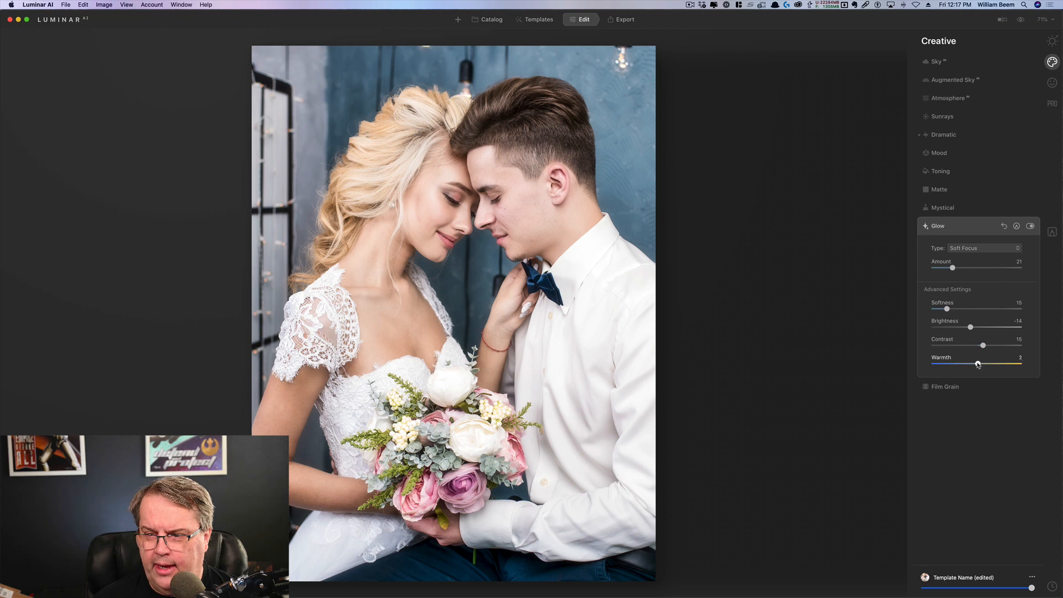
pyautogui.moveTo(978, 365); pyautogui.dragTo(982, 365)
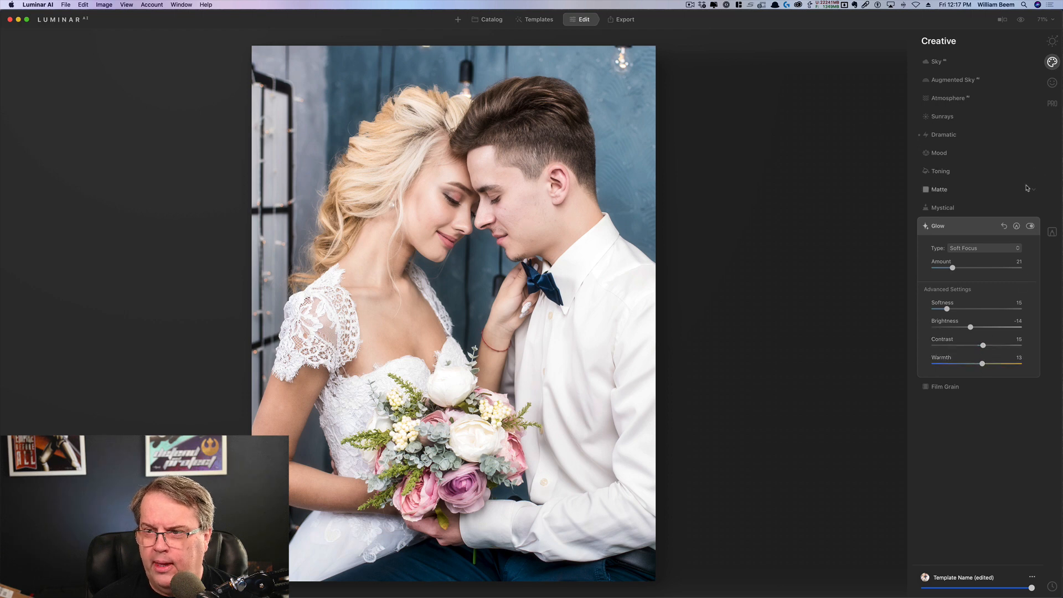
# Step: Add a vignette centred on the couple's faces with amount -70 and size 22, and compare the edited photo with the original
pyautogui.click(1053, 41)
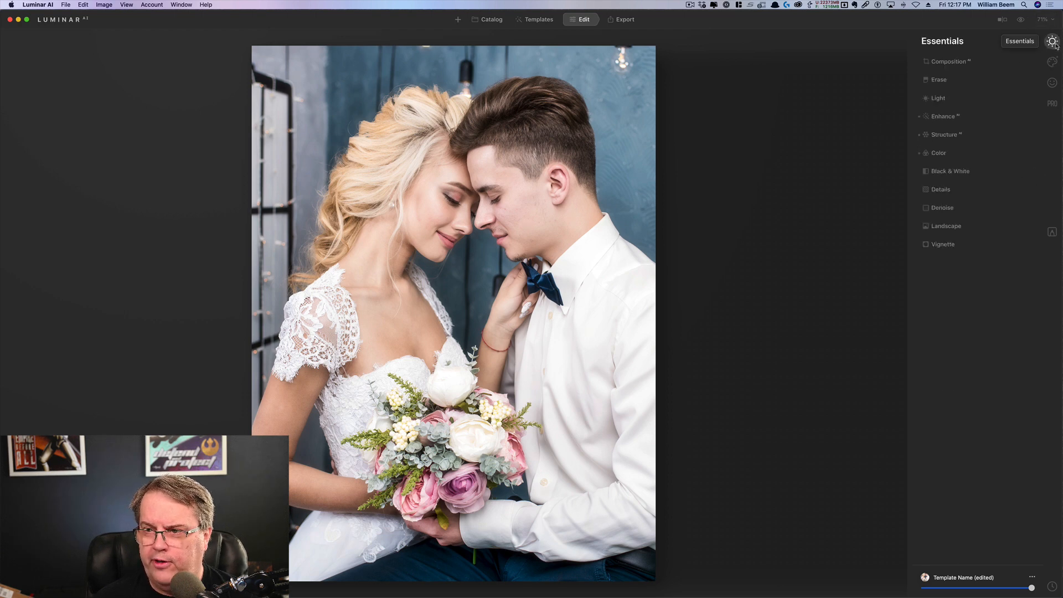
pyautogui.click(947, 248)
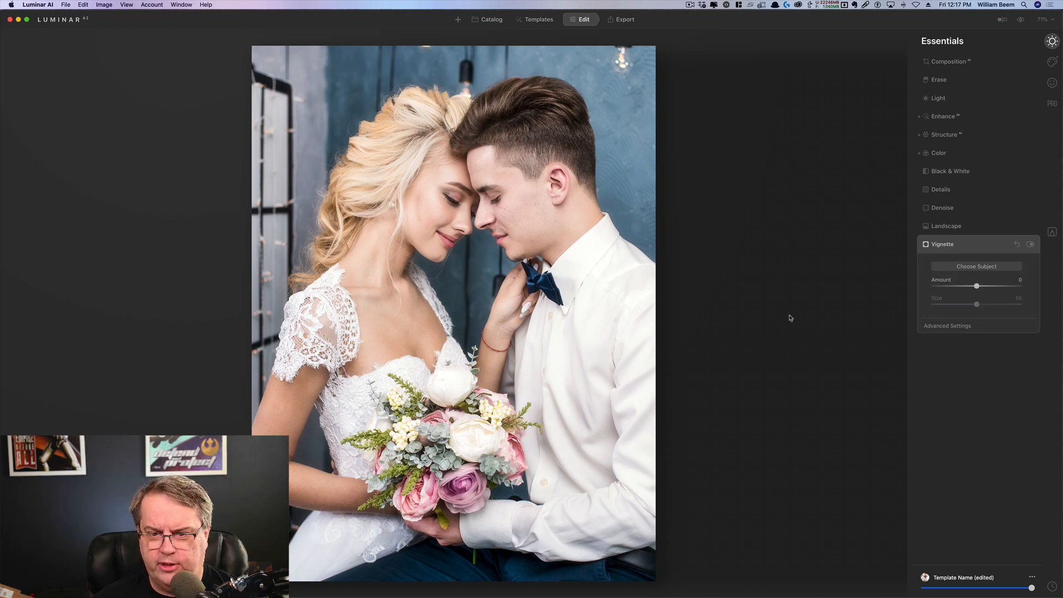
pyautogui.click(976, 268)
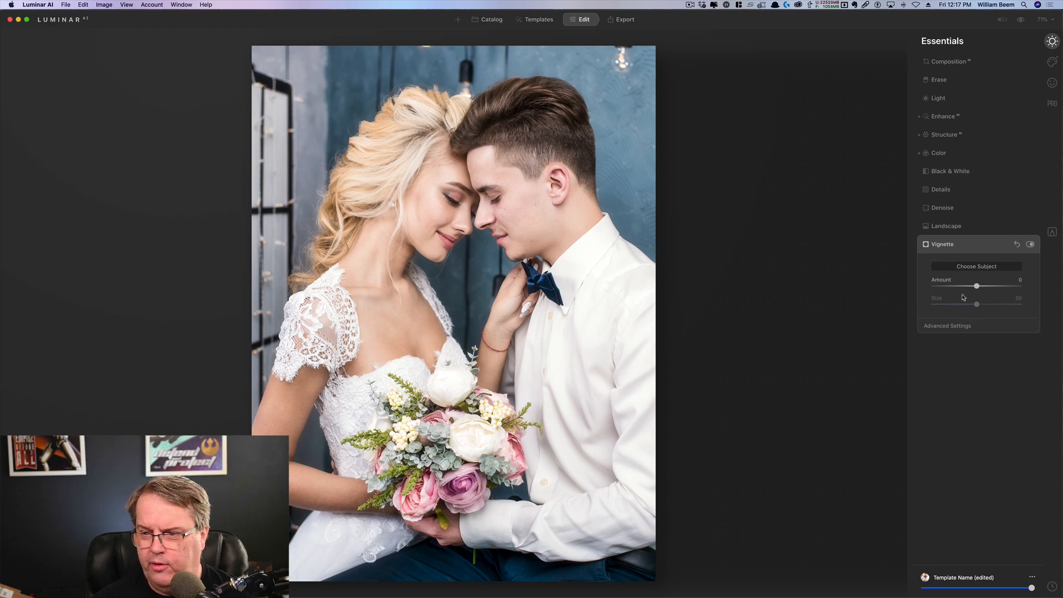
pyautogui.moveTo(977, 286); pyautogui.dragTo(927, 295)
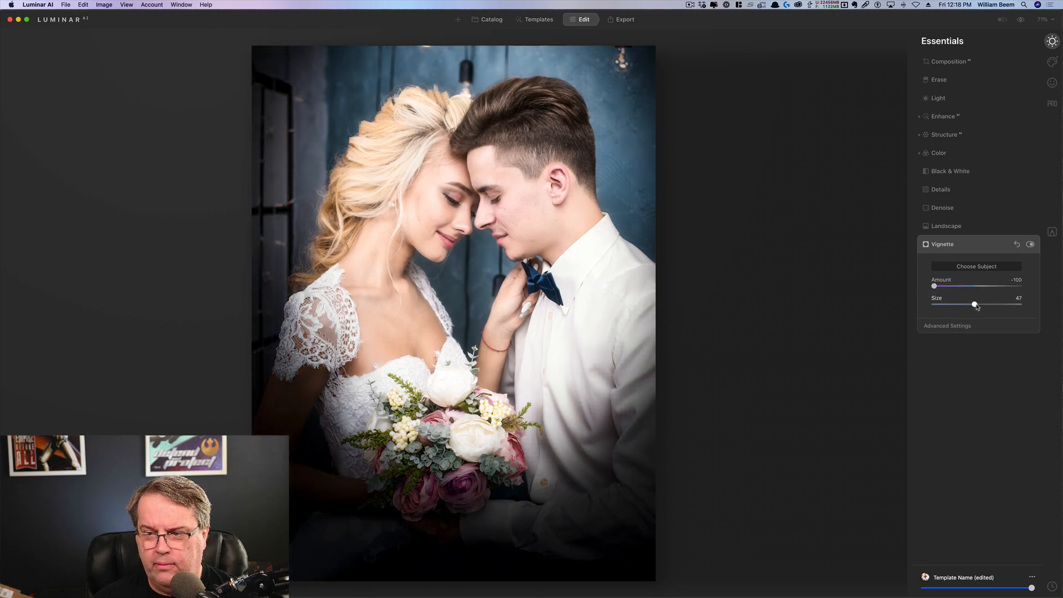
pyautogui.moveTo(977, 305); pyautogui.dragTo(953, 308)
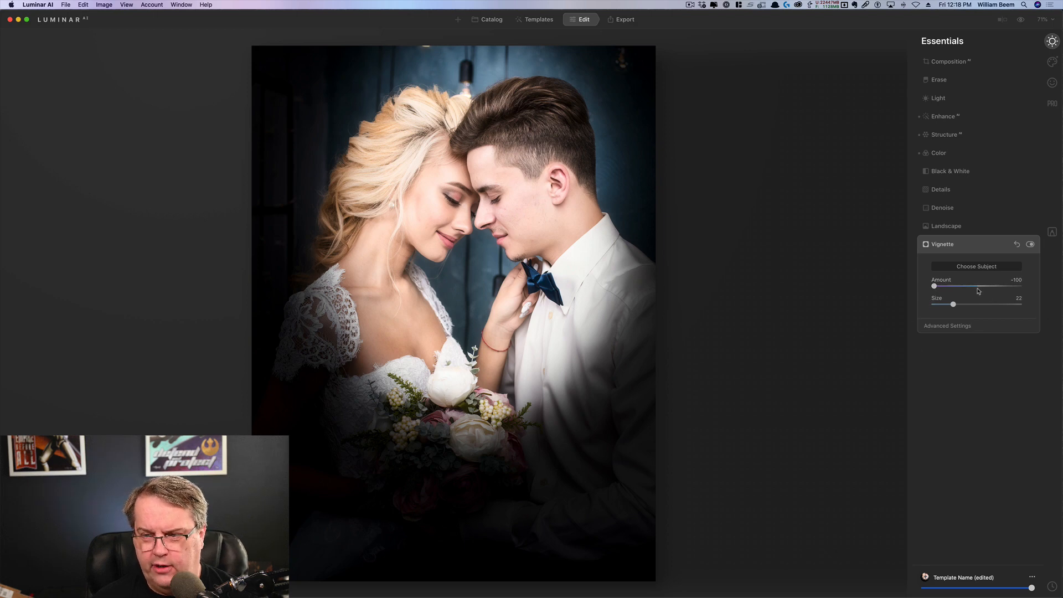
pyautogui.moveTo(935, 288); pyautogui.dragTo(948, 289)
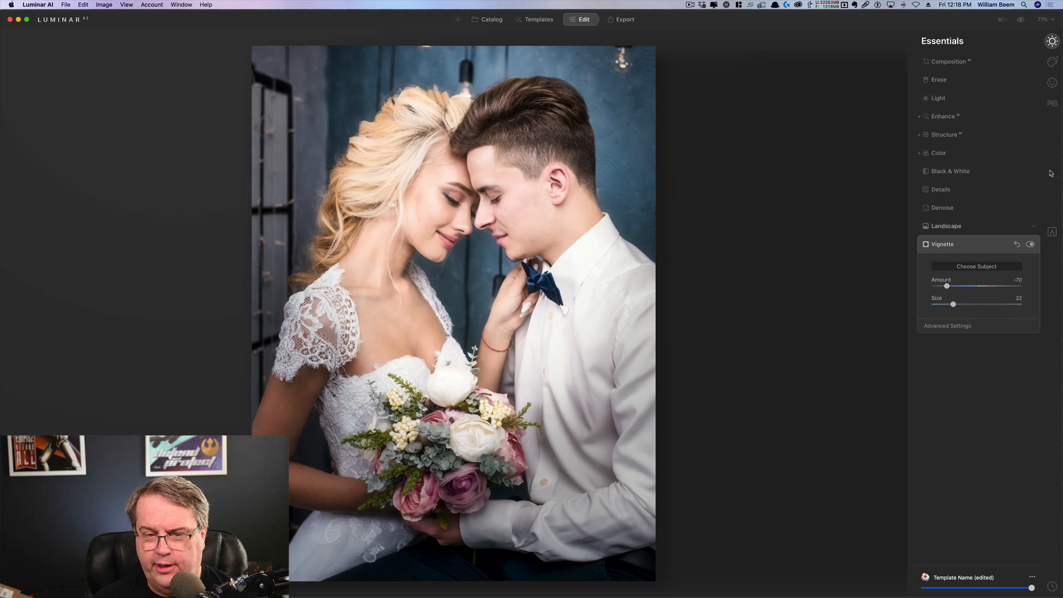
pyautogui.click(1020, 21)
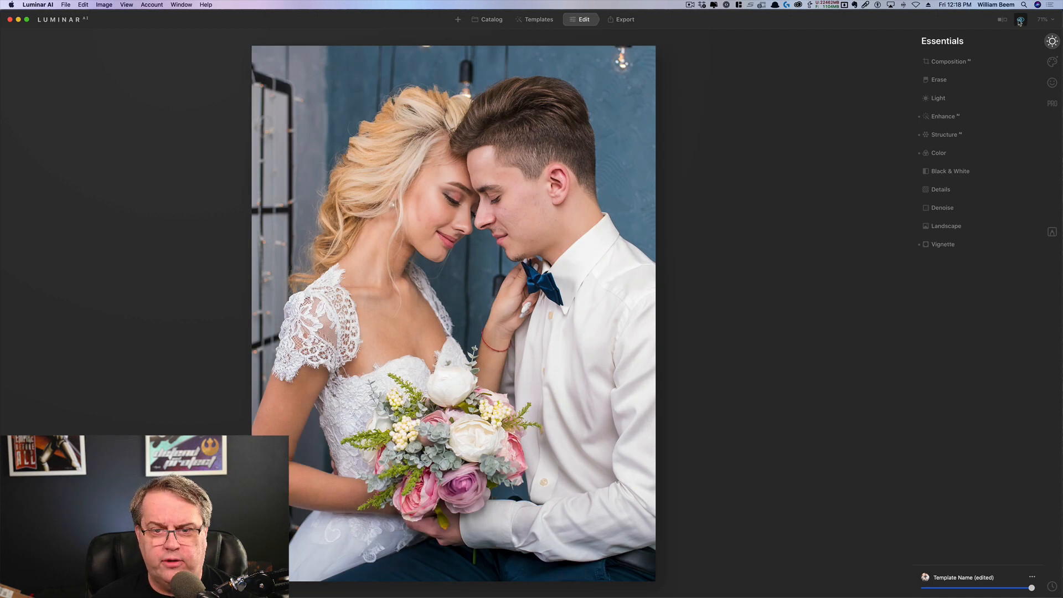
pyautogui.click(1021, 21)
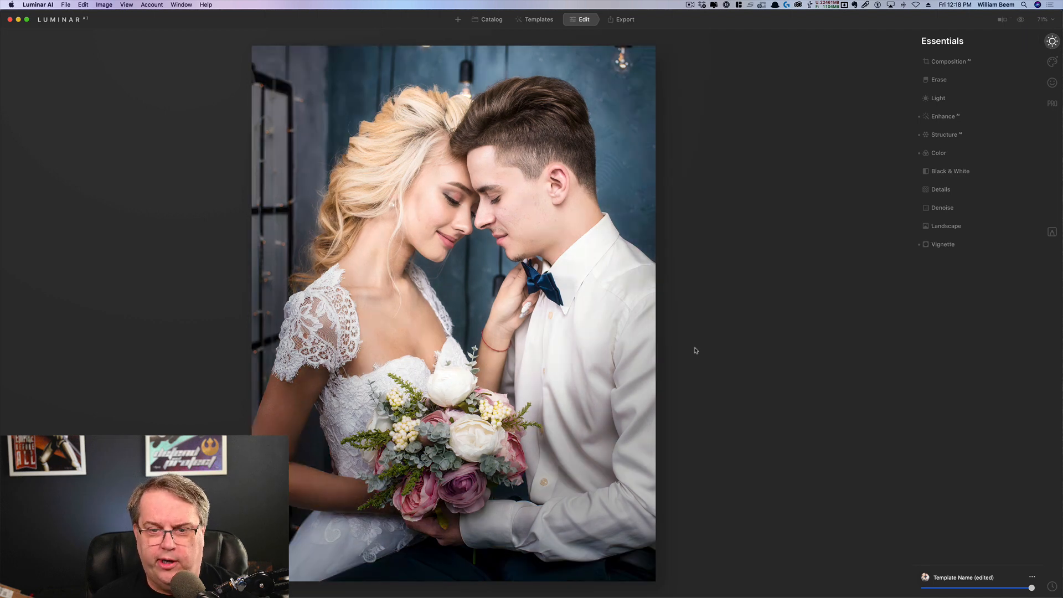